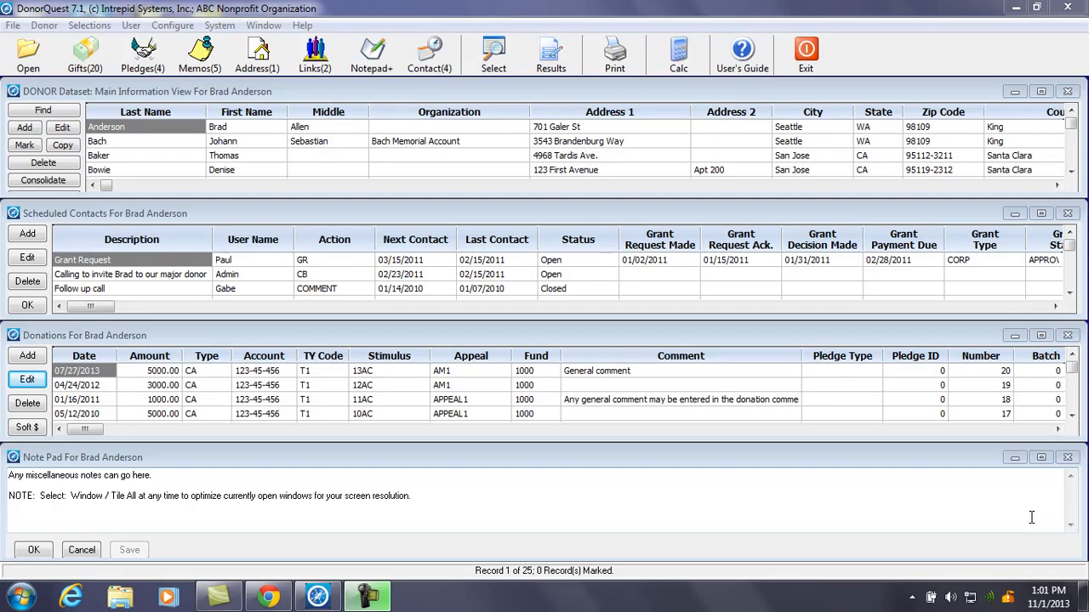
# Close the DONOR Dataset window along with its Note Pad, contacts and donations windows
pyautogui.click(1031, 517)
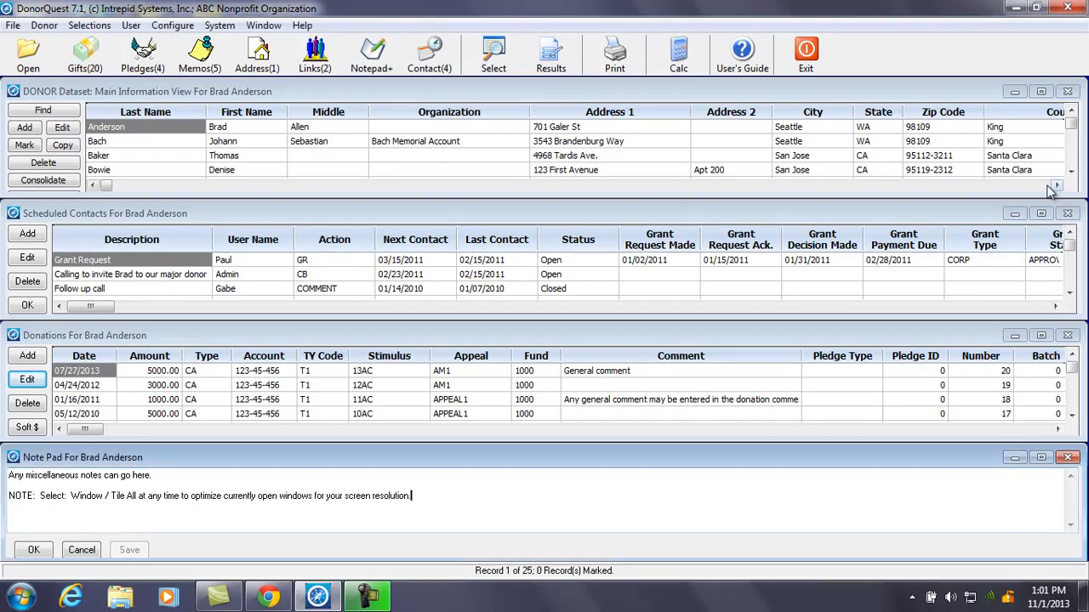
pyautogui.click(1069, 92)
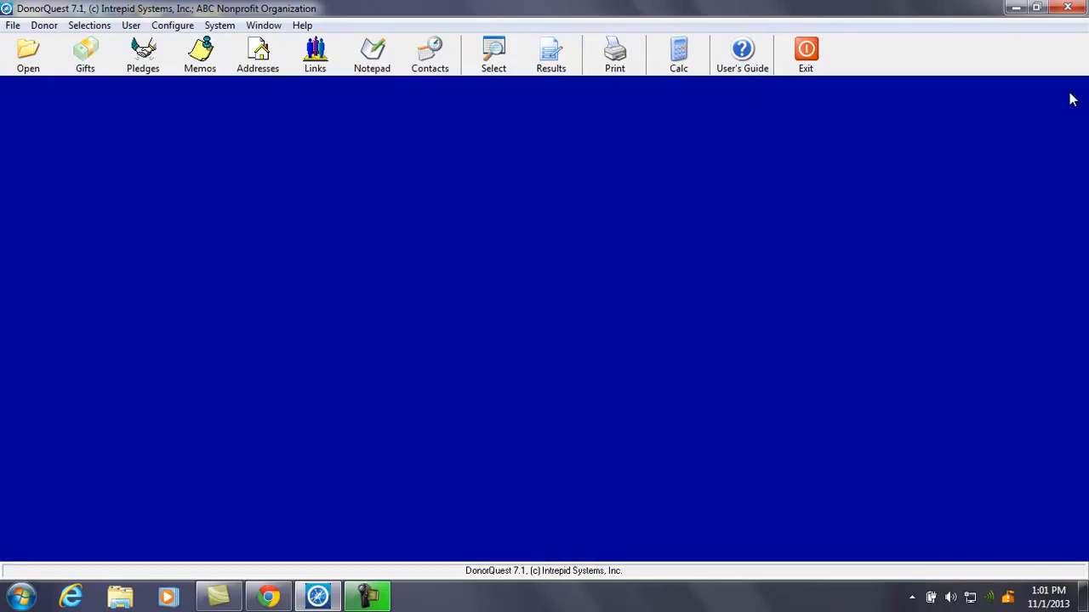
# Open the Reports list and set Printing Options to Preview And Optionally Print
pyautogui.click(626, 61)
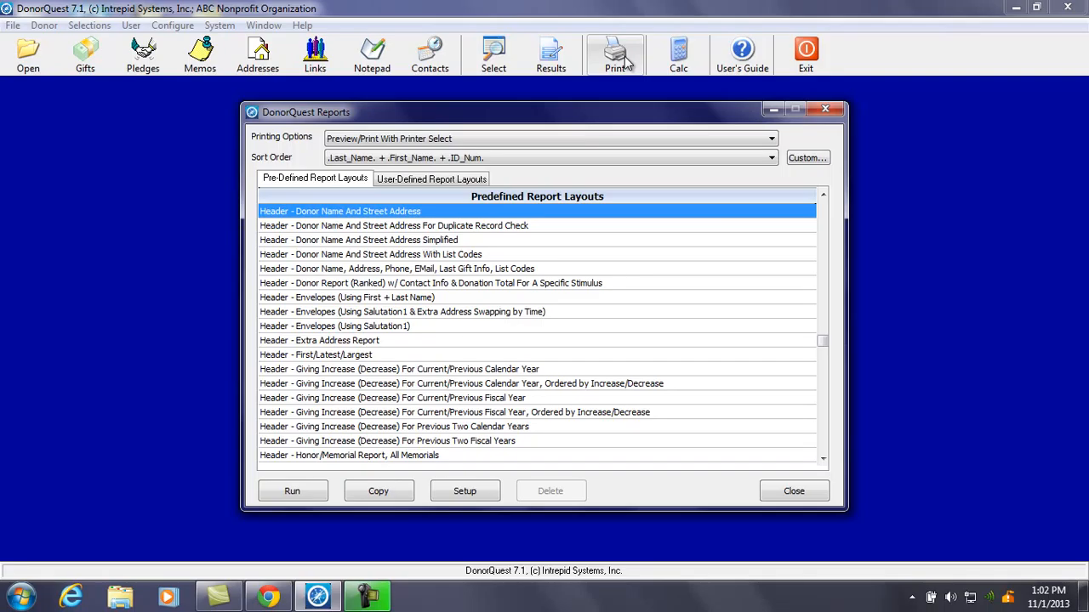
pyautogui.click(585, 140)
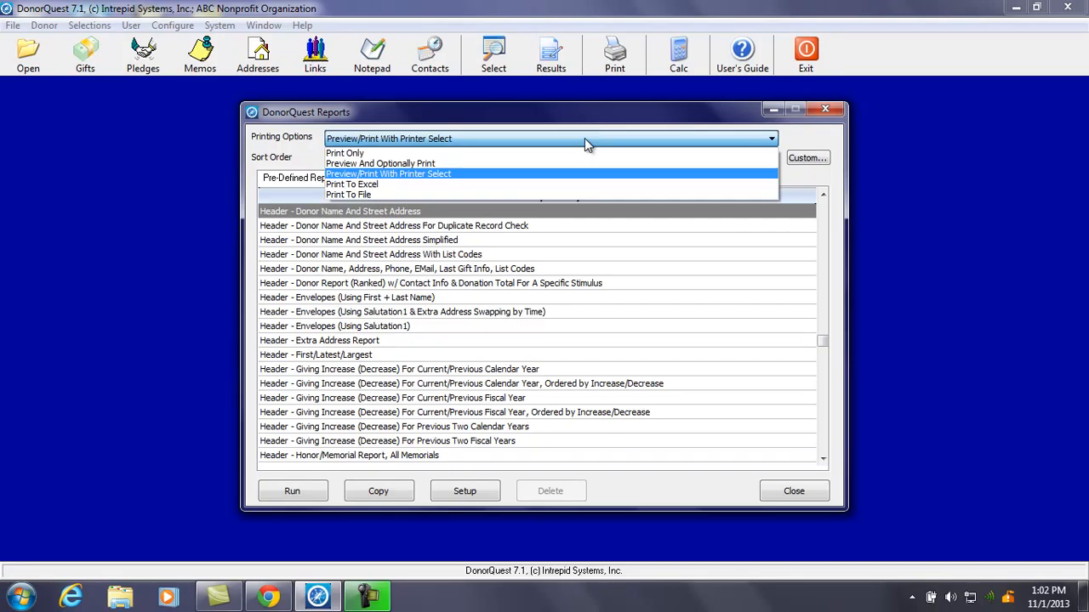
pyautogui.click(493, 164)
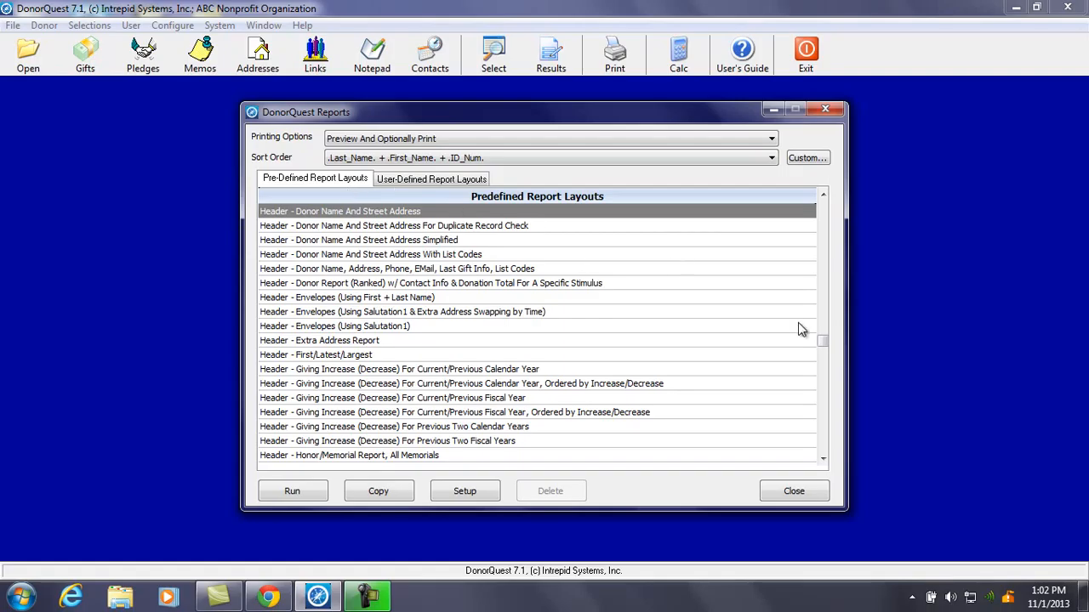
pyautogui.moveTo(823, 344); pyautogui.dragTo(818, 176)
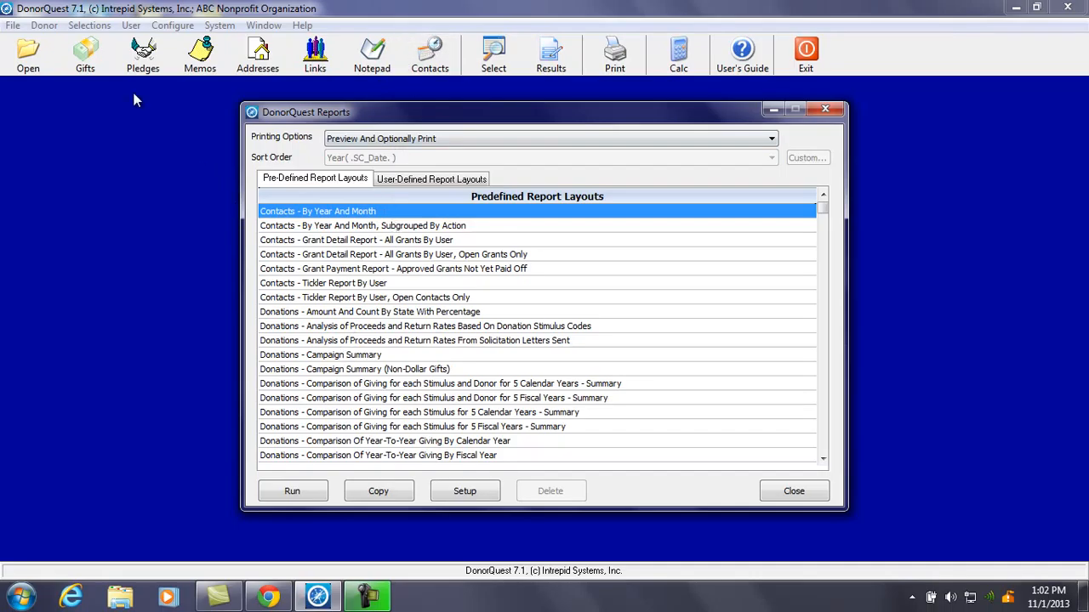
pyautogui.click(820, 432)
pyautogui.click(820, 432)
pyautogui.click(820, 433)
pyautogui.click(820, 433)
pyautogui.click(820, 432)
pyautogui.click(822, 287)
pyautogui.click(823, 290)
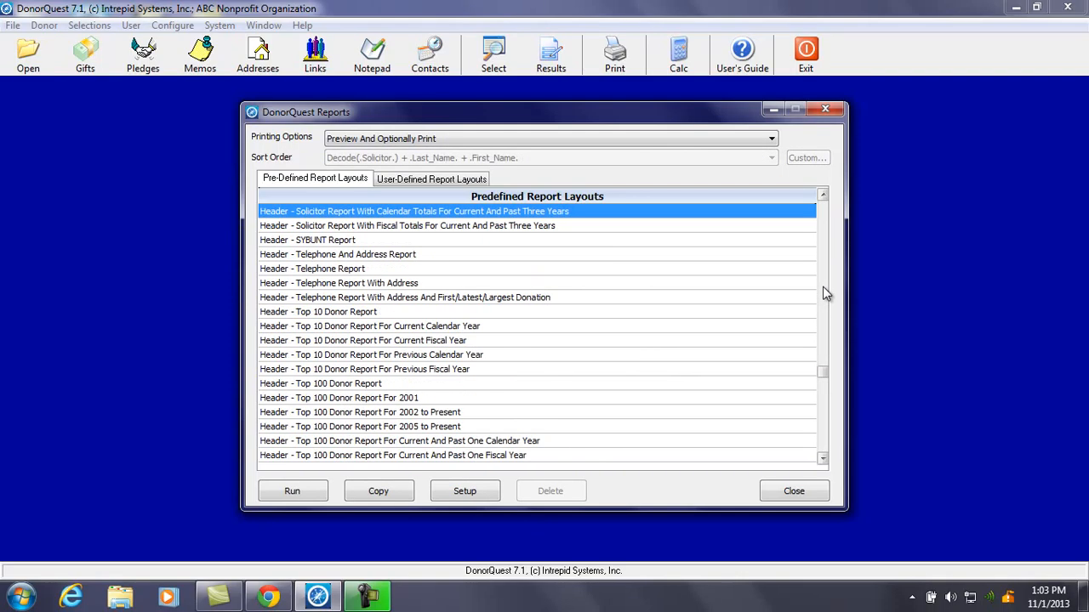
pyautogui.click(823, 195)
pyautogui.click(822, 196)
pyautogui.click(823, 196)
pyautogui.click(823, 196)
pyautogui.click(823, 196)
pyautogui.click(823, 196)
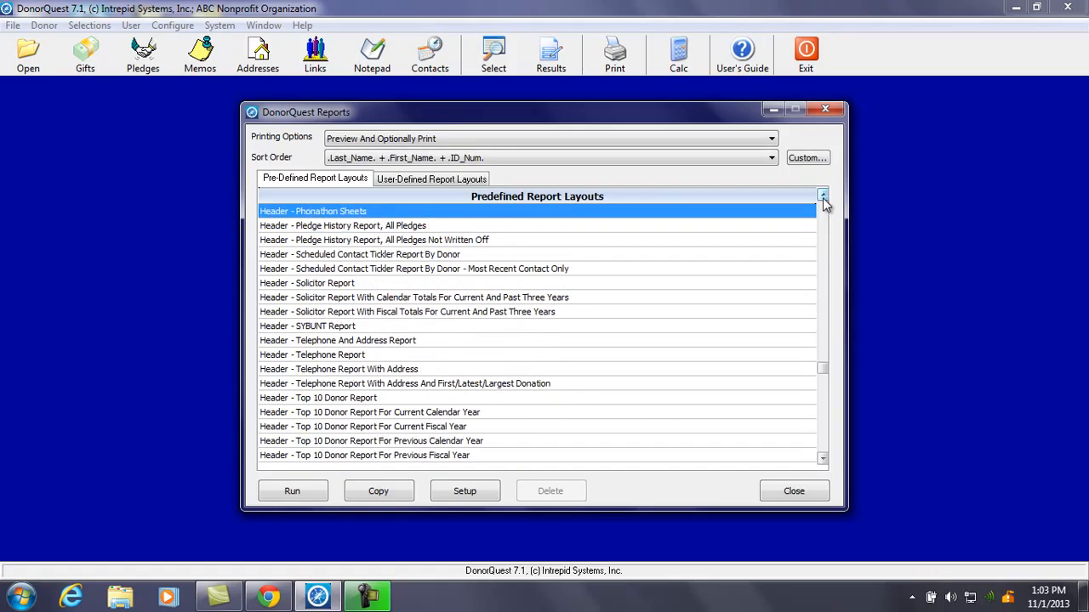
pyautogui.click(822, 196)
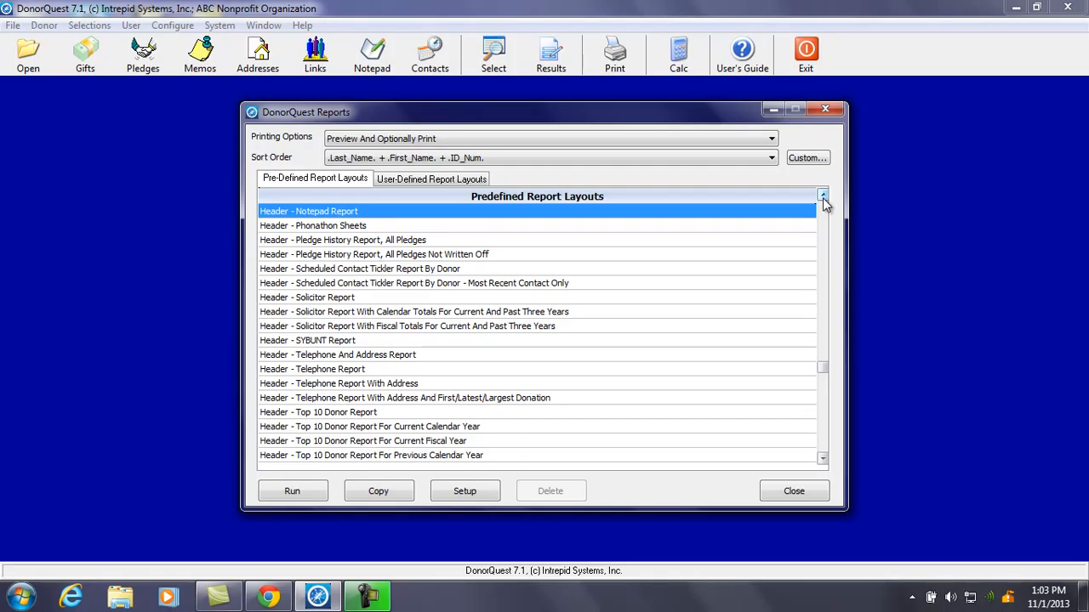
pyautogui.click(823, 195)
pyautogui.click(823, 195)
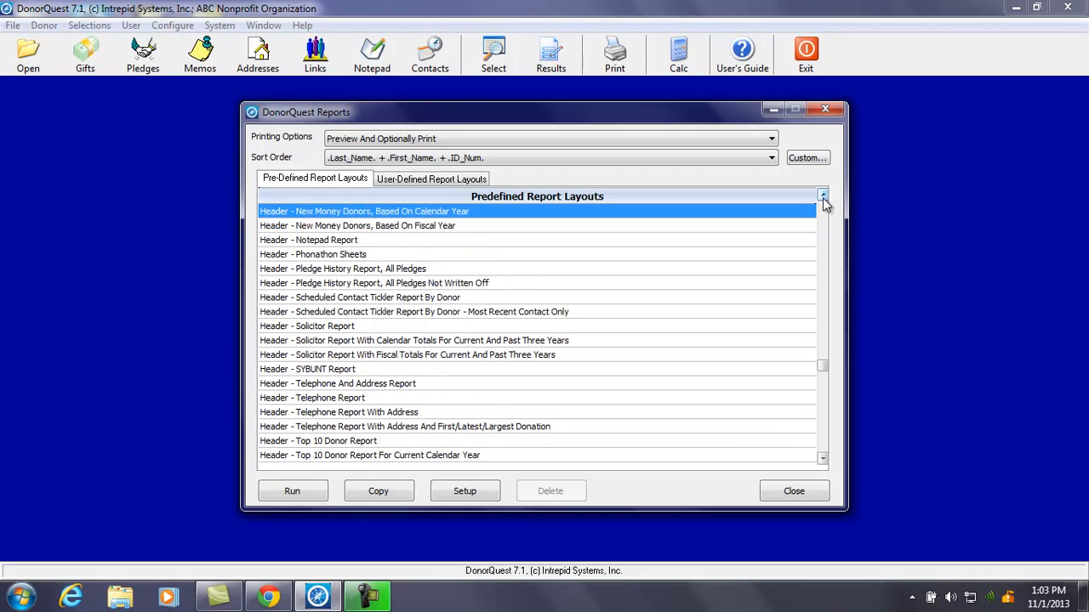
pyautogui.click(823, 196)
pyautogui.click(823, 196)
pyautogui.click(823, 195)
pyautogui.click(822, 195)
pyautogui.click(823, 197)
pyautogui.click(822, 197)
pyautogui.click(823, 197)
pyautogui.click(822, 196)
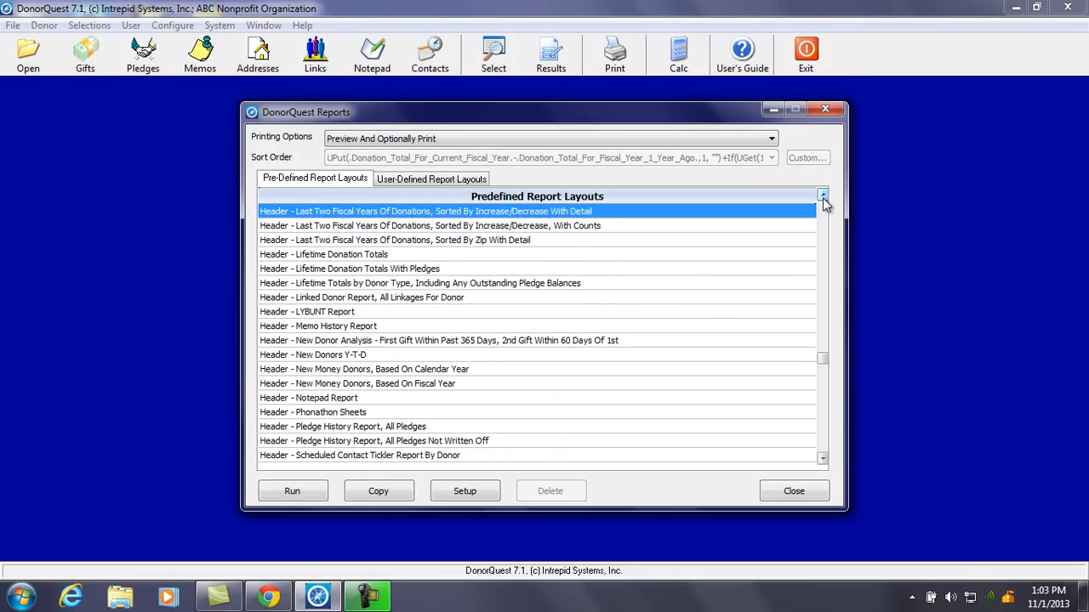
pyautogui.click(823, 197)
pyautogui.click(822, 197)
pyautogui.click(822, 196)
pyautogui.click(823, 197)
pyautogui.click(822, 197)
pyautogui.click(823, 196)
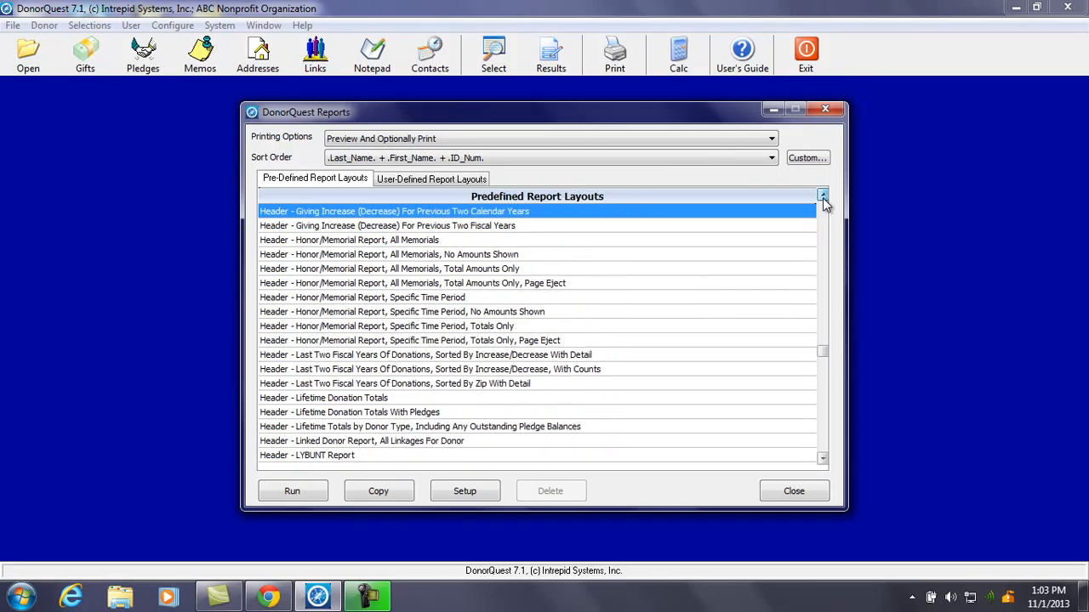
pyautogui.click(823, 197)
pyautogui.click(822, 197)
pyautogui.click(822, 196)
pyautogui.click(822, 196)
pyautogui.click(822, 197)
pyautogui.click(823, 197)
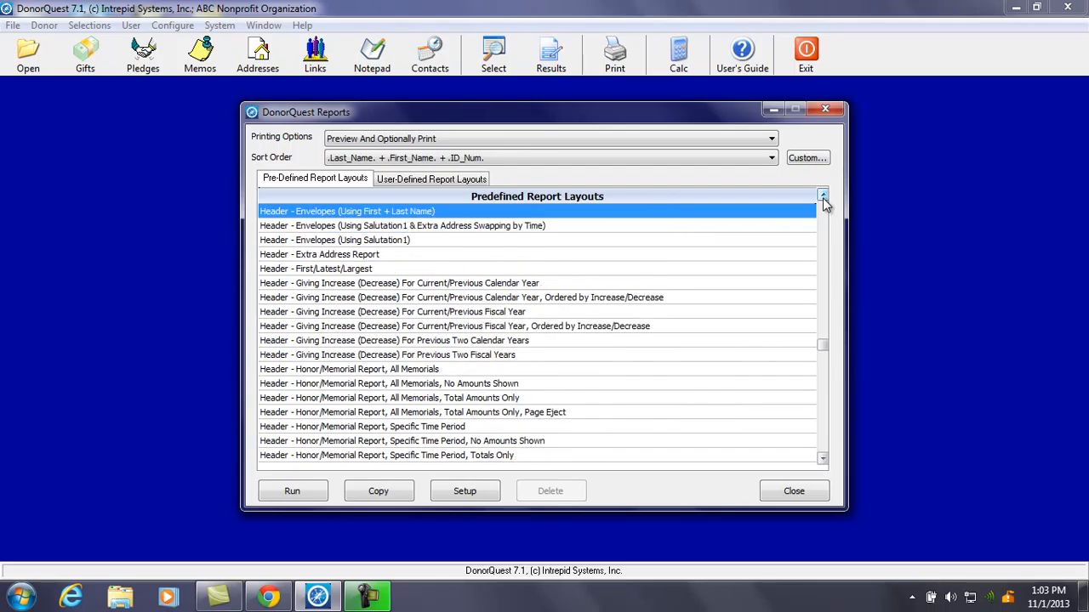
pyautogui.click(822, 196)
pyautogui.click(823, 197)
pyautogui.click(822, 196)
pyautogui.click(823, 197)
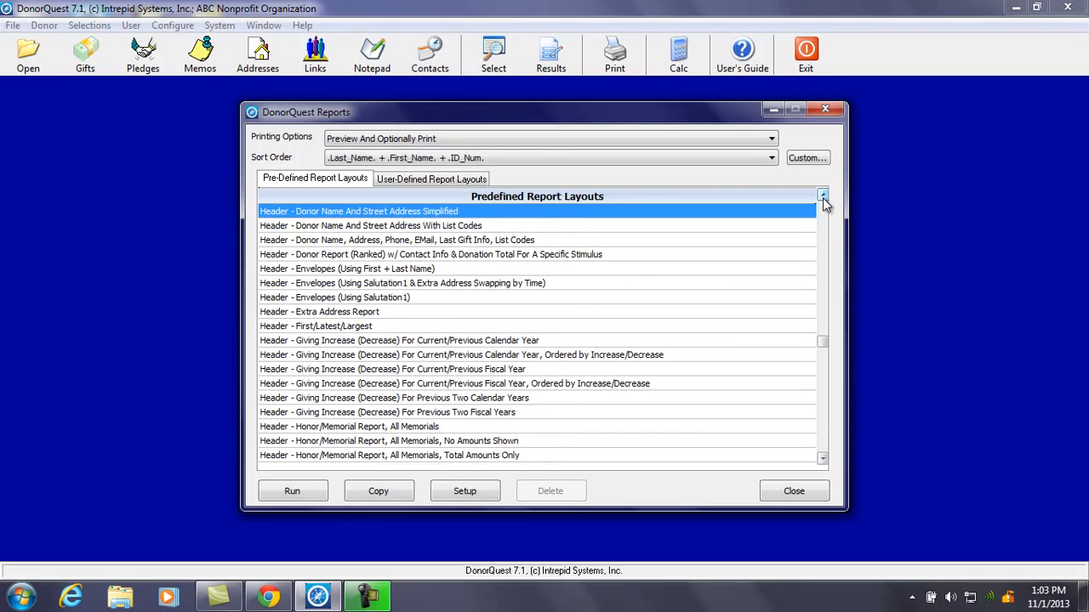
pyautogui.click(823, 197)
pyautogui.click(823, 196)
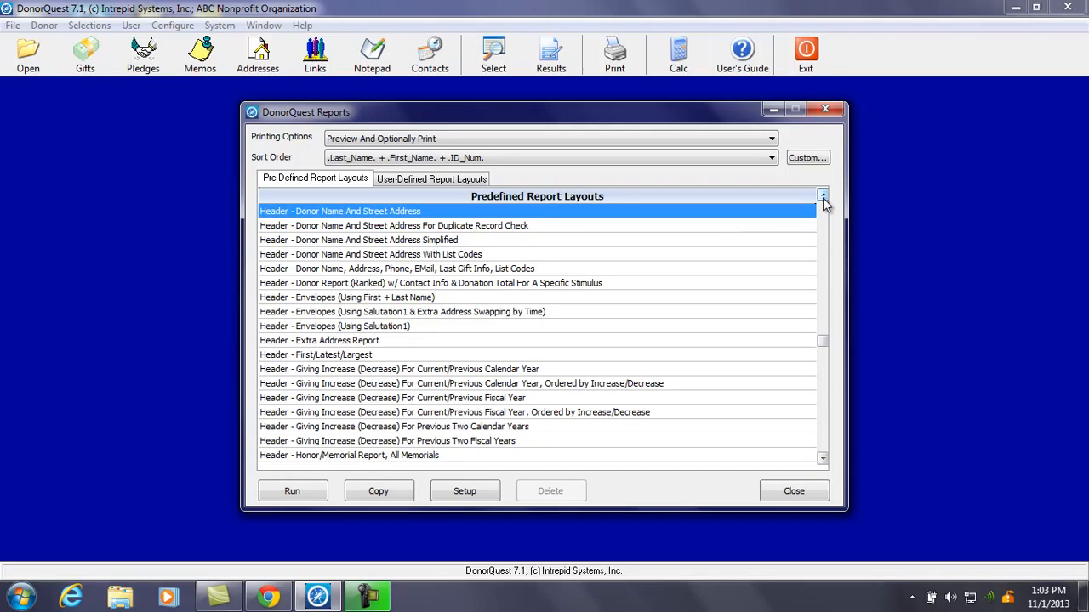
# Preview the Header - Donor Name And Street Address report, then exit the preview
pyautogui.click(311, 490)
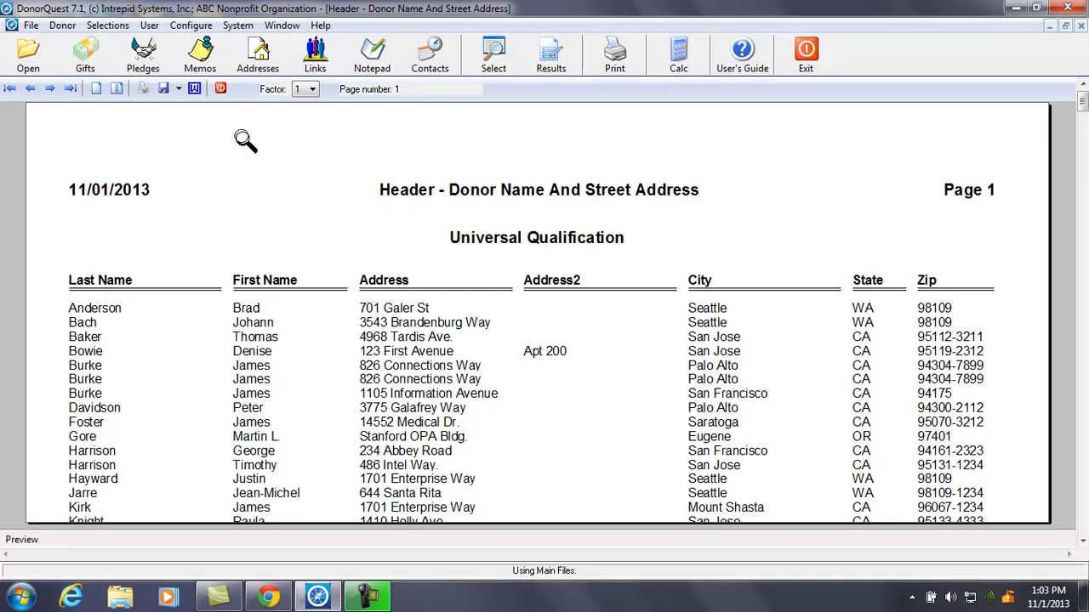
pyautogui.click(220, 90)
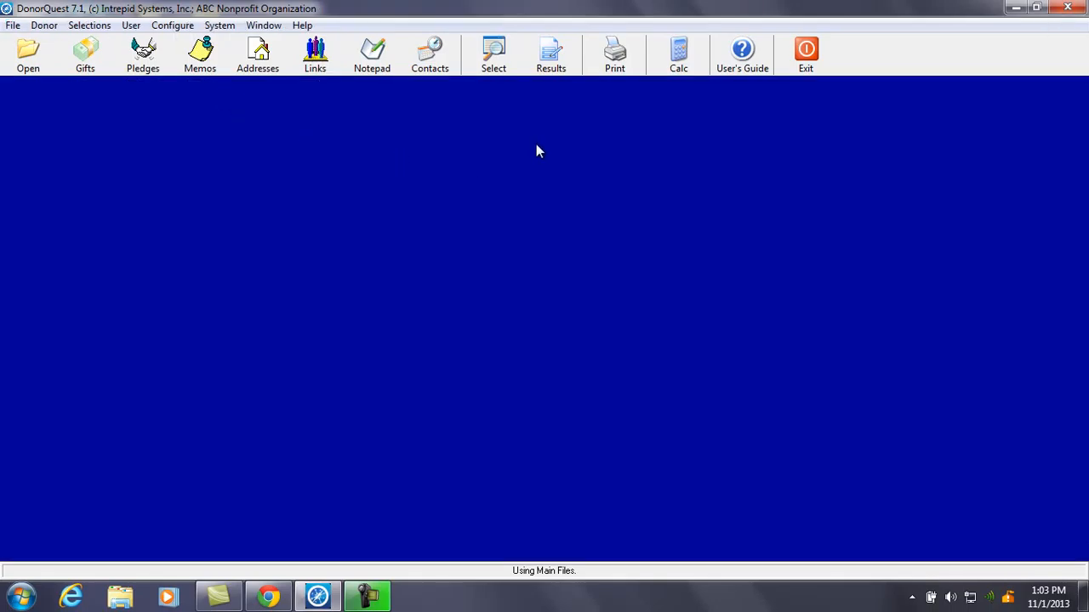
# Copy the Donor Name And Street Address report as 'Header - Donor Name And Street Address (custom)'
pyautogui.click(615, 55)
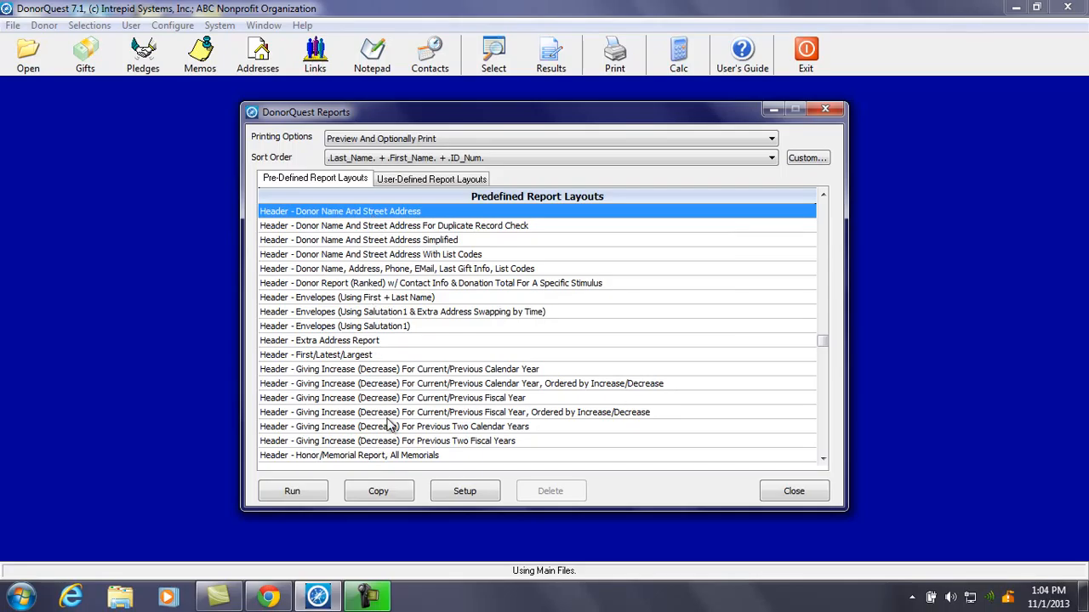
pyautogui.click(383, 493)
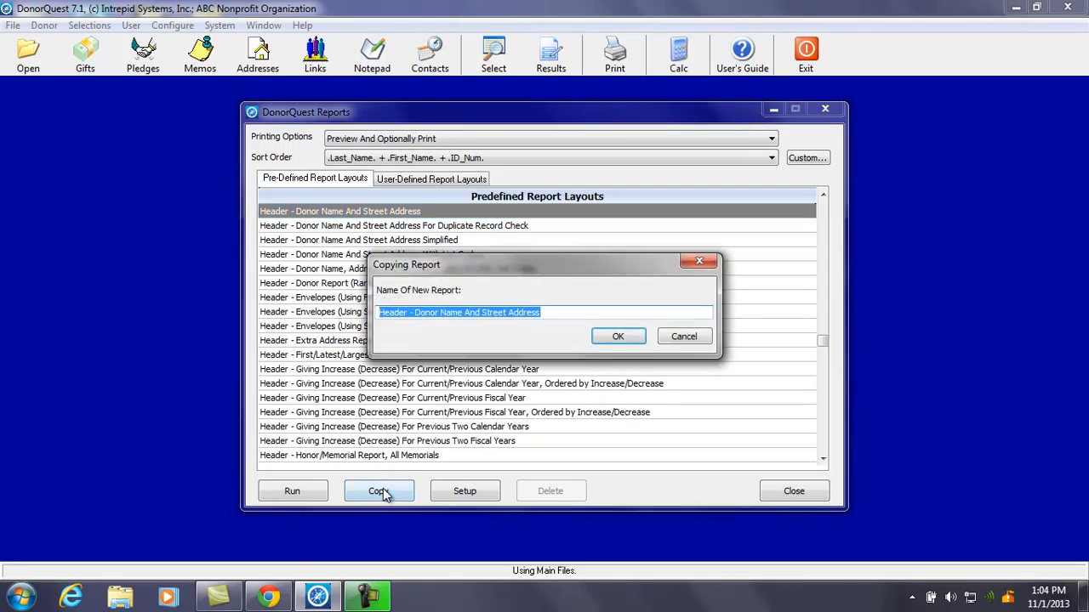
pyautogui.click(560, 316)
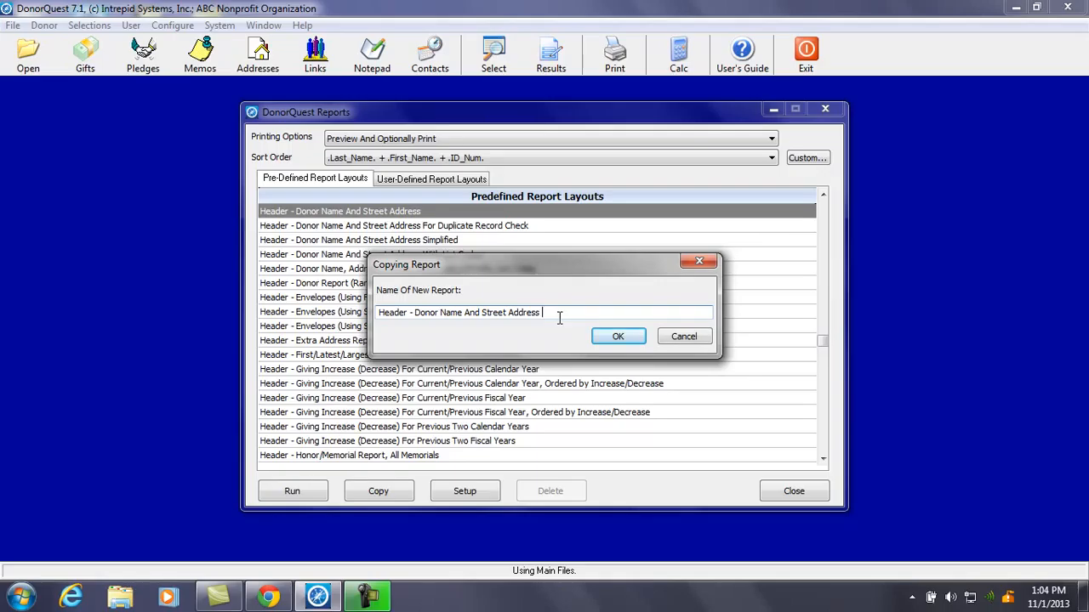
pyautogui.write('(custom)')
pyautogui.click(605, 336)
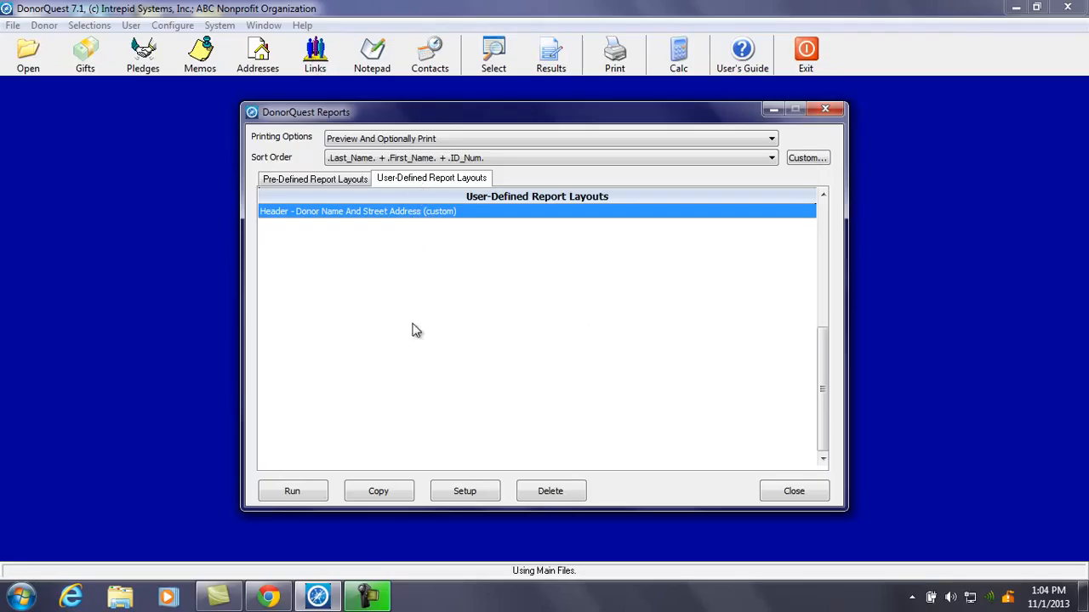
pyautogui.click(444, 486)
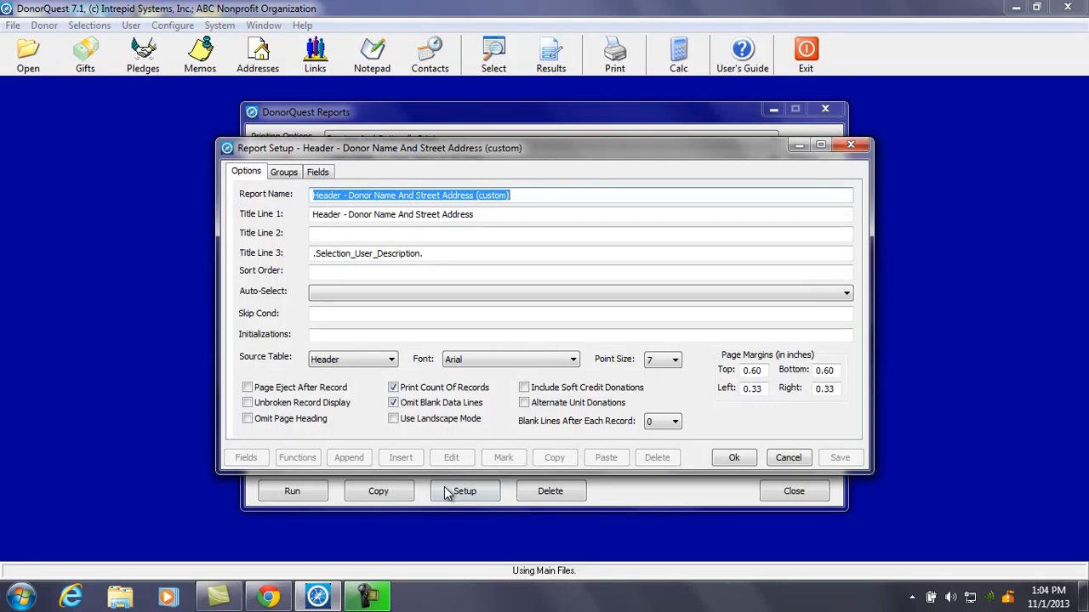
pyautogui.click(325, 177)
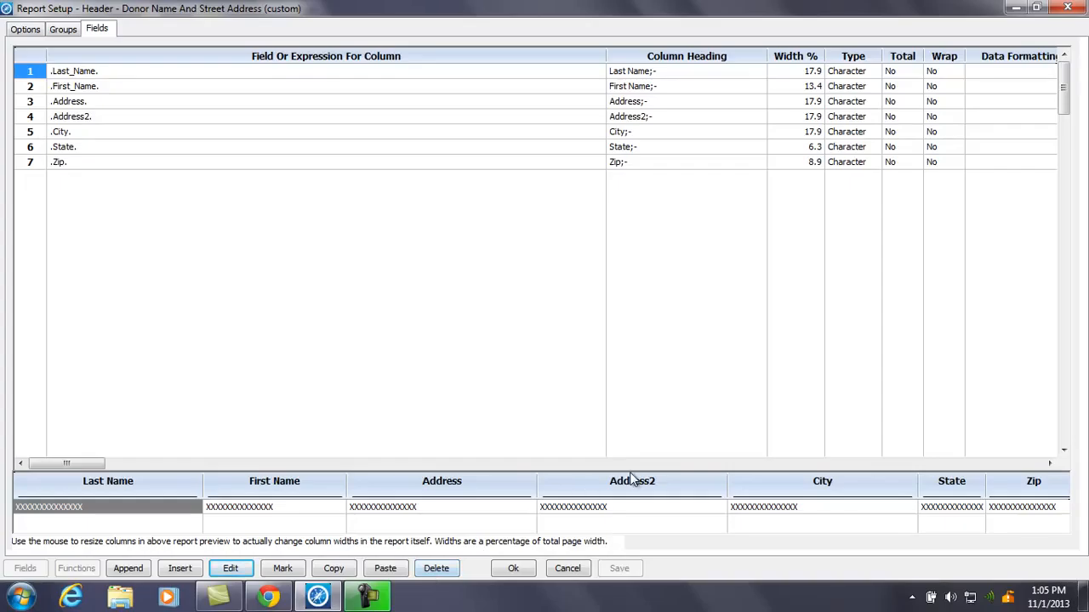
pyautogui.click(1069, 11)
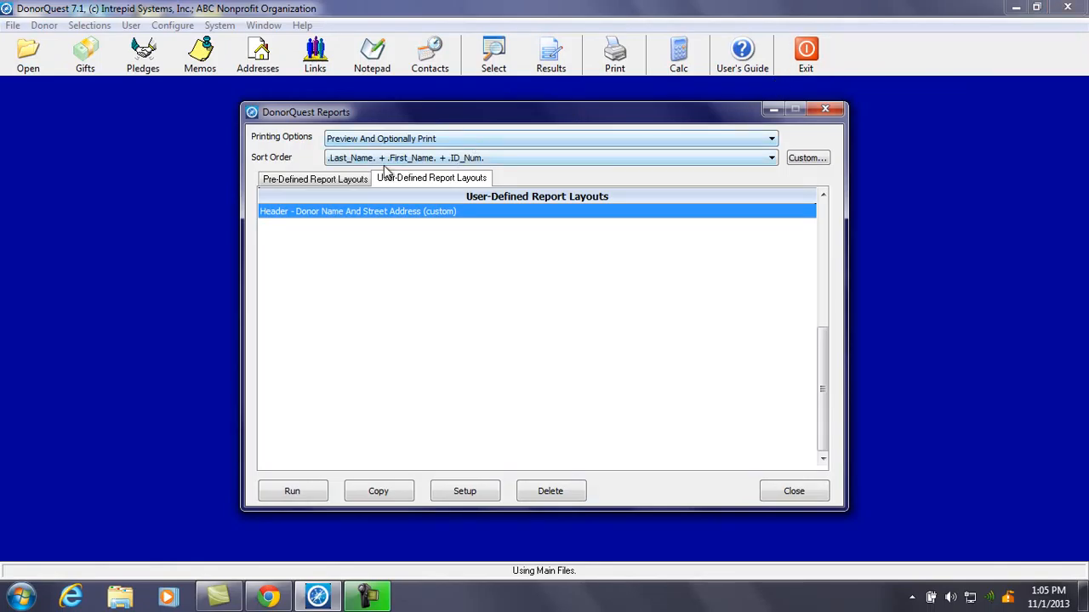
# Return to Pre-Defined Report Layouts and close the DonorQuest Reports dialog
pyautogui.click(362, 180)
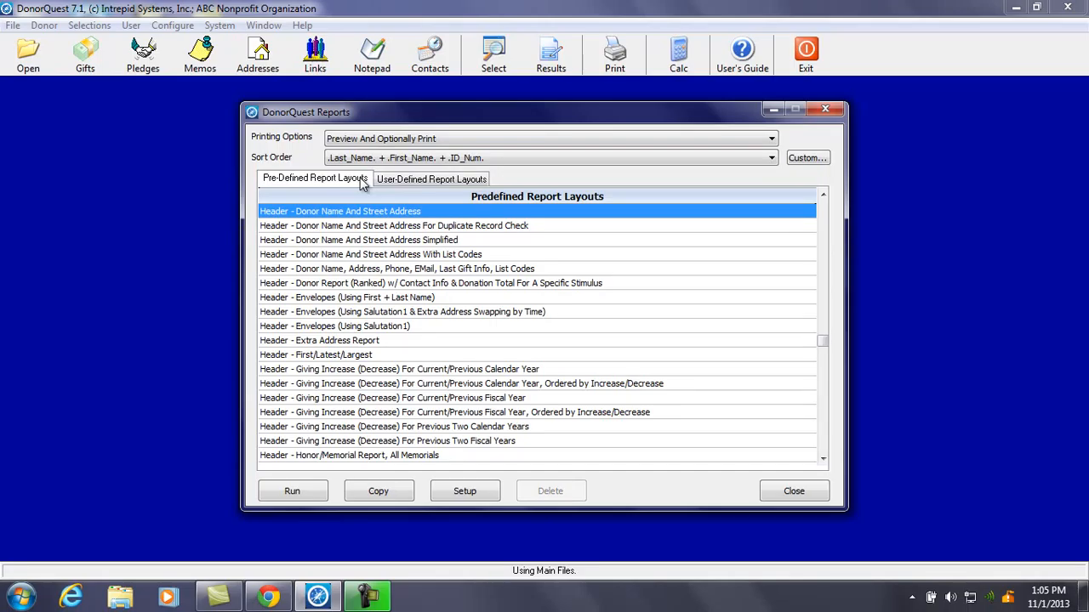
pyautogui.click(784, 493)
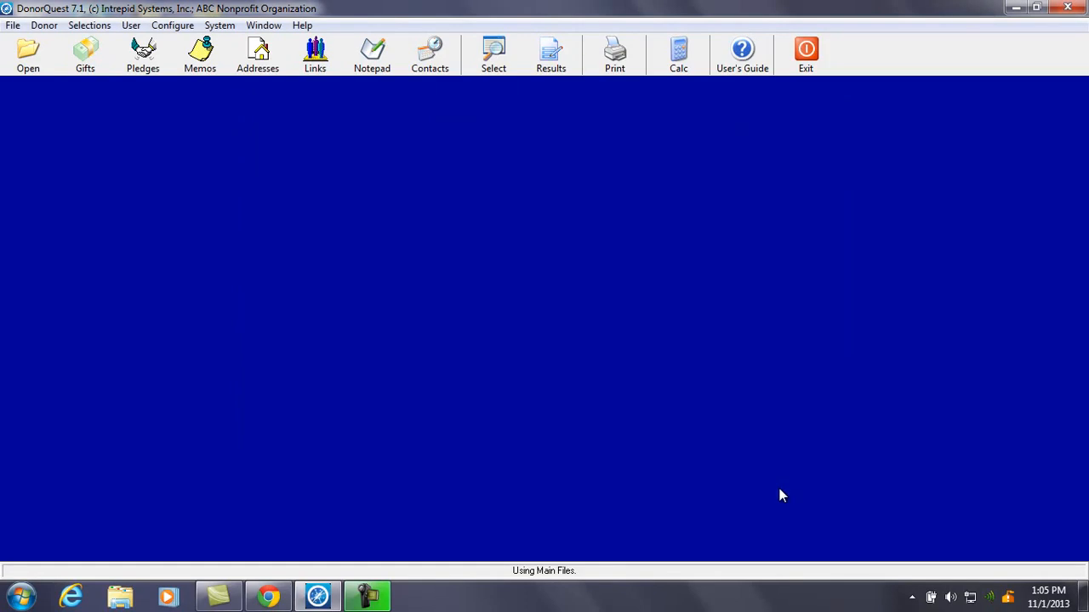
# Open Selection Results and select the 'All board members' selection of 3 records
pyautogui.click(551, 68)
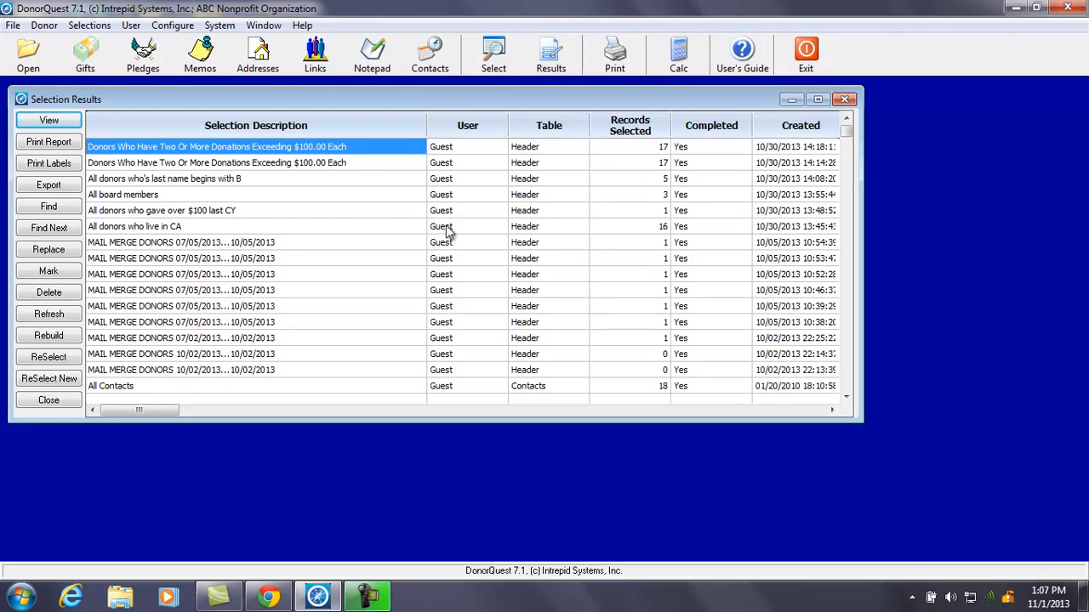
pyautogui.click(848, 398)
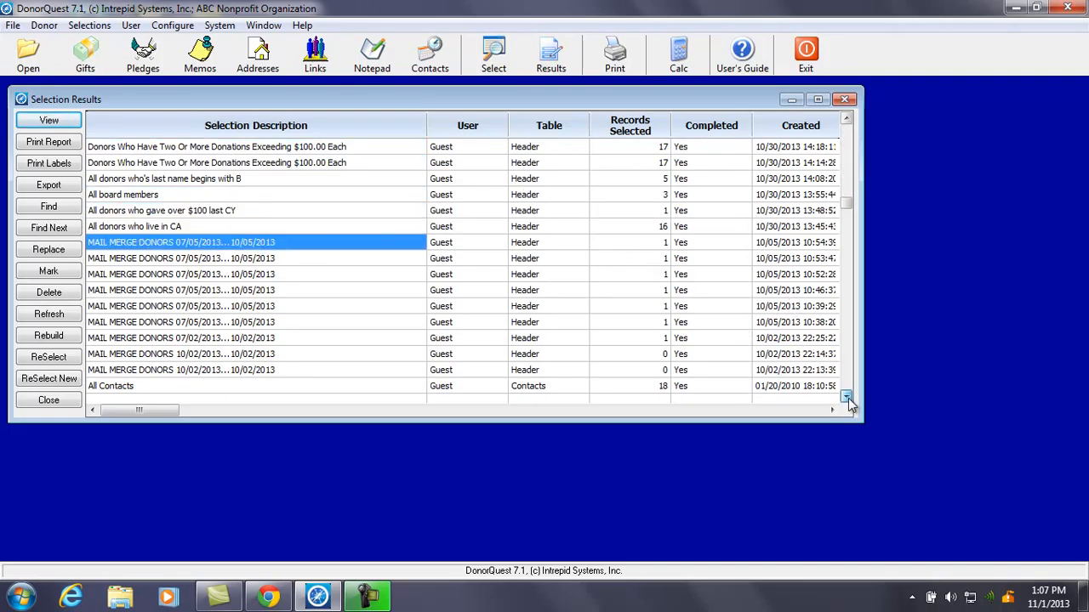
pyautogui.click(848, 398)
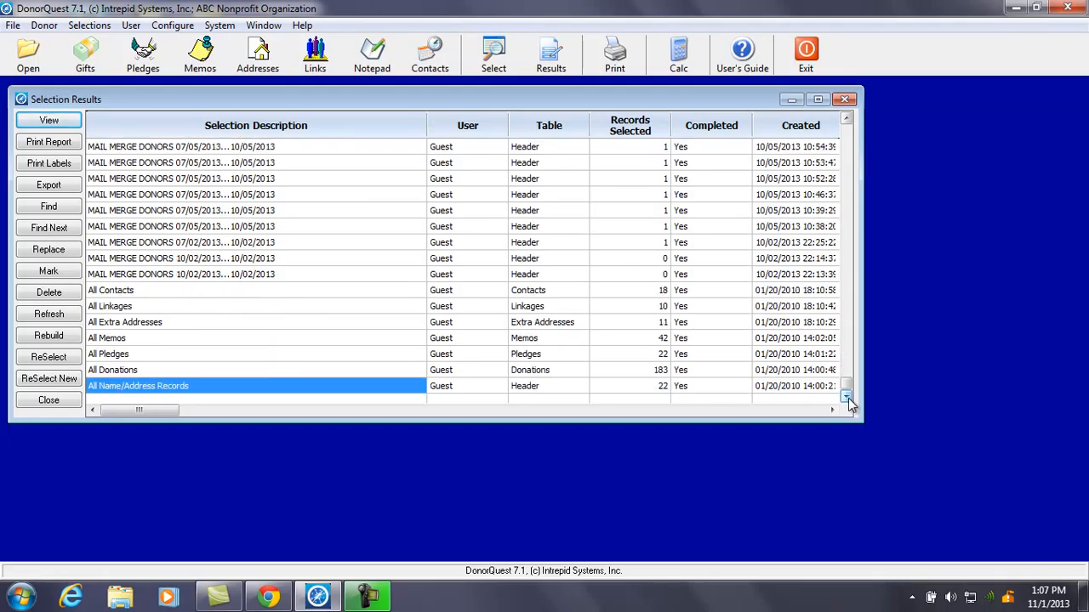
pyautogui.moveTo(847, 384); pyautogui.dragTo(852, 126)
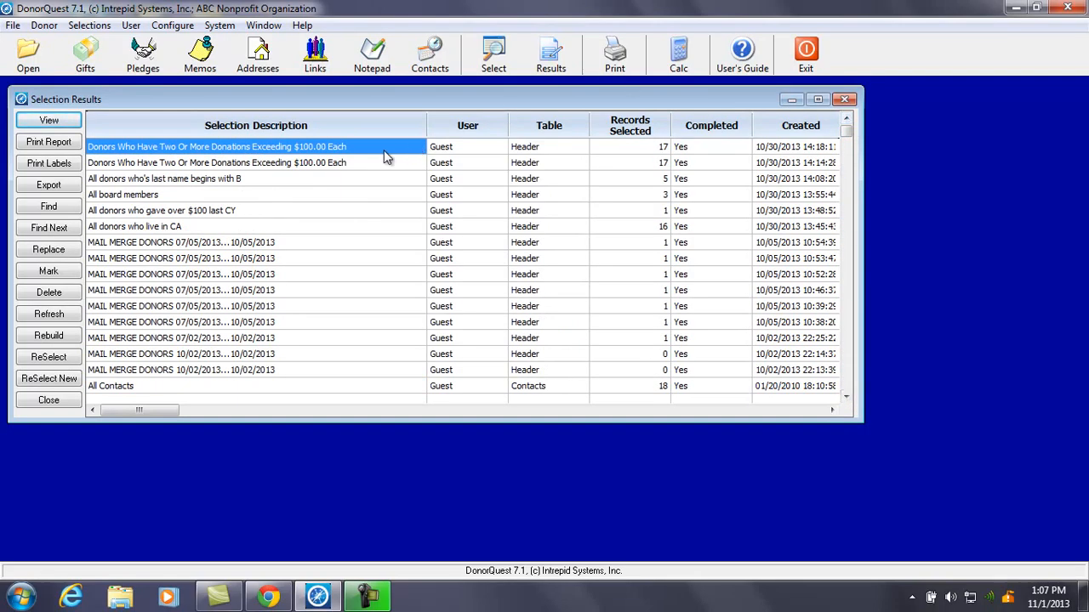
pyautogui.click(252, 200)
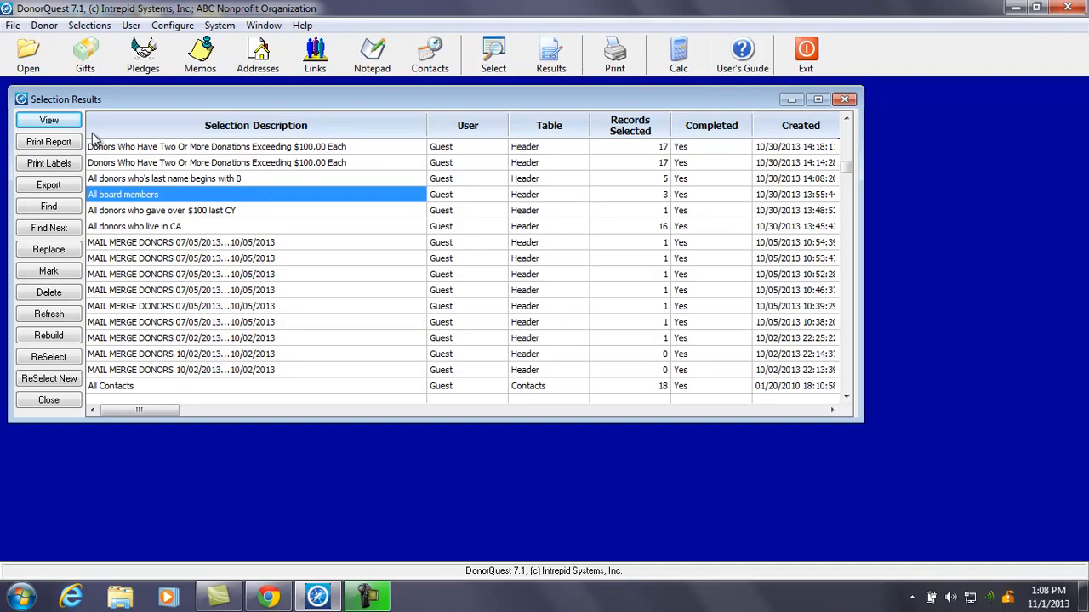
# Preview the 'Header - Complete Information On Each Donor' report for All board members
pyautogui.click(49, 142)
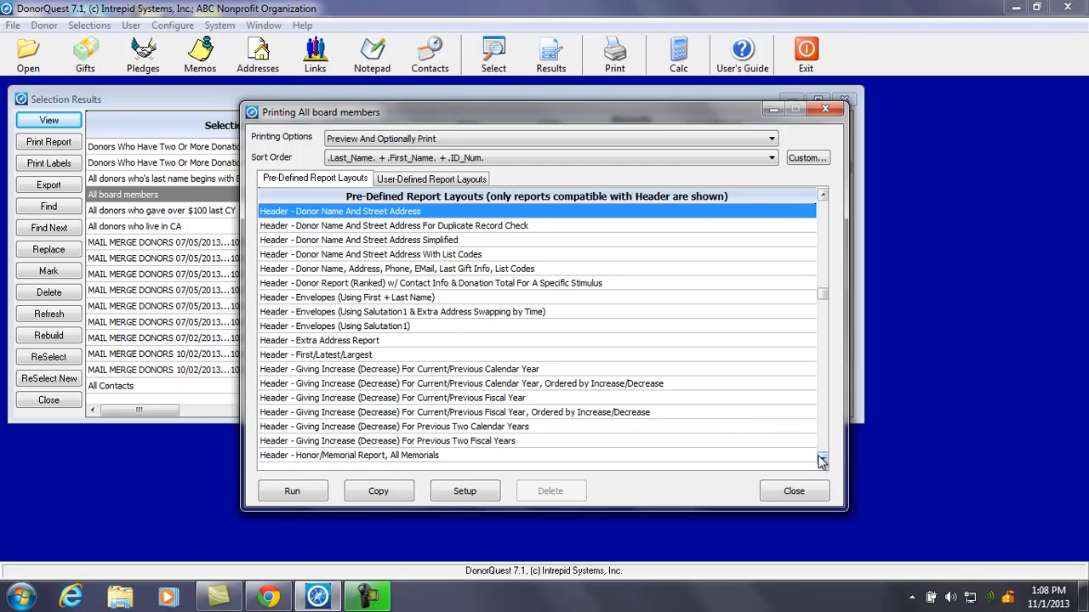
pyautogui.moveTo(659, 112); pyautogui.dragTo(654, 179)
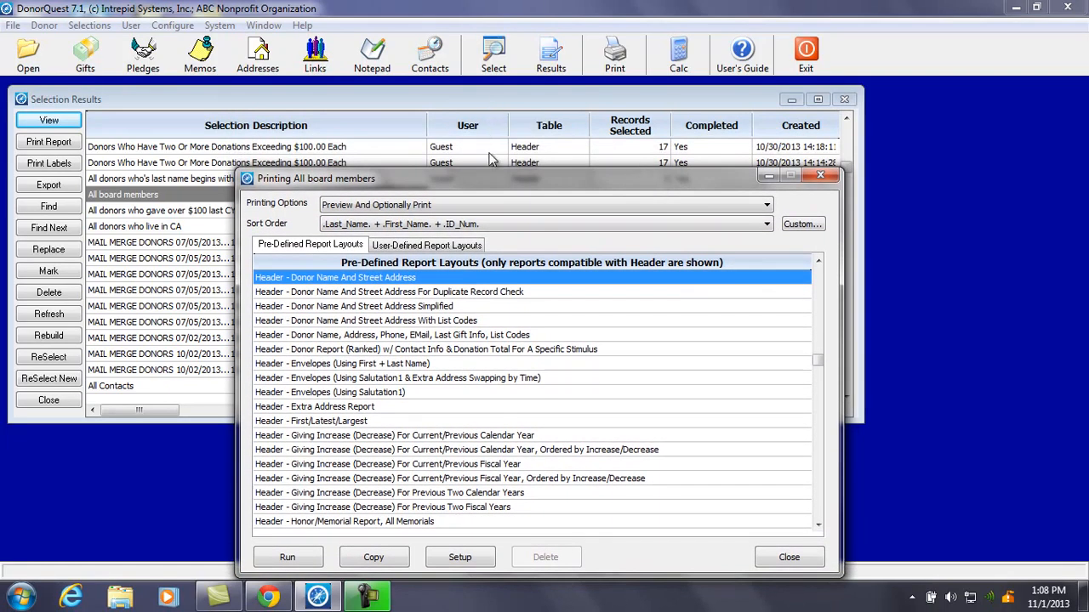
pyautogui.moveTo(523, 176); pyautogui.dragTo(513, 115)
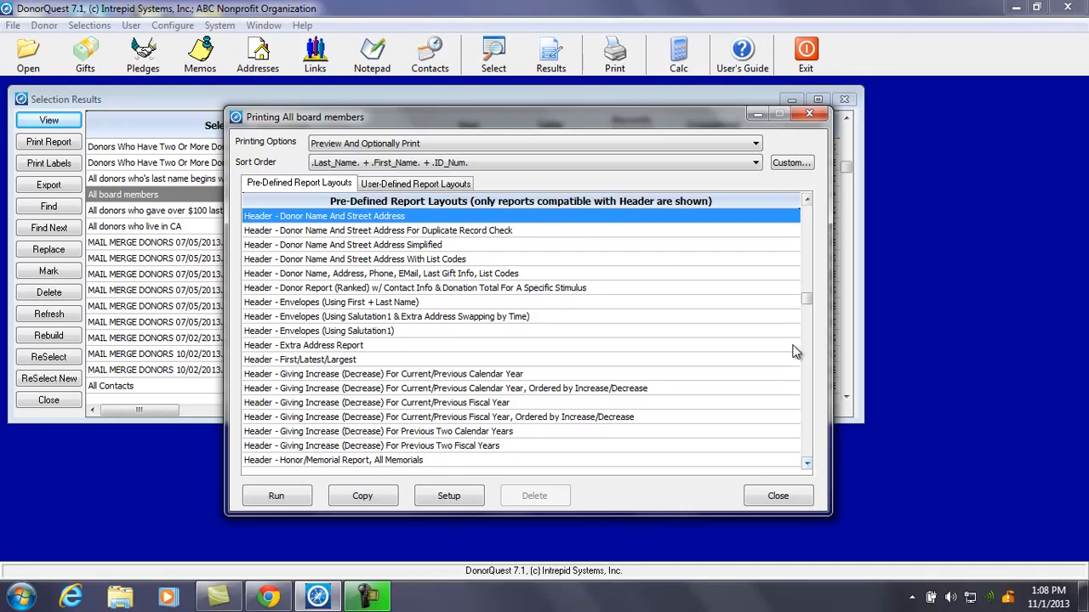
pyautogui.moveTo(806, 302); pyautogui.dragTo(801, 255)
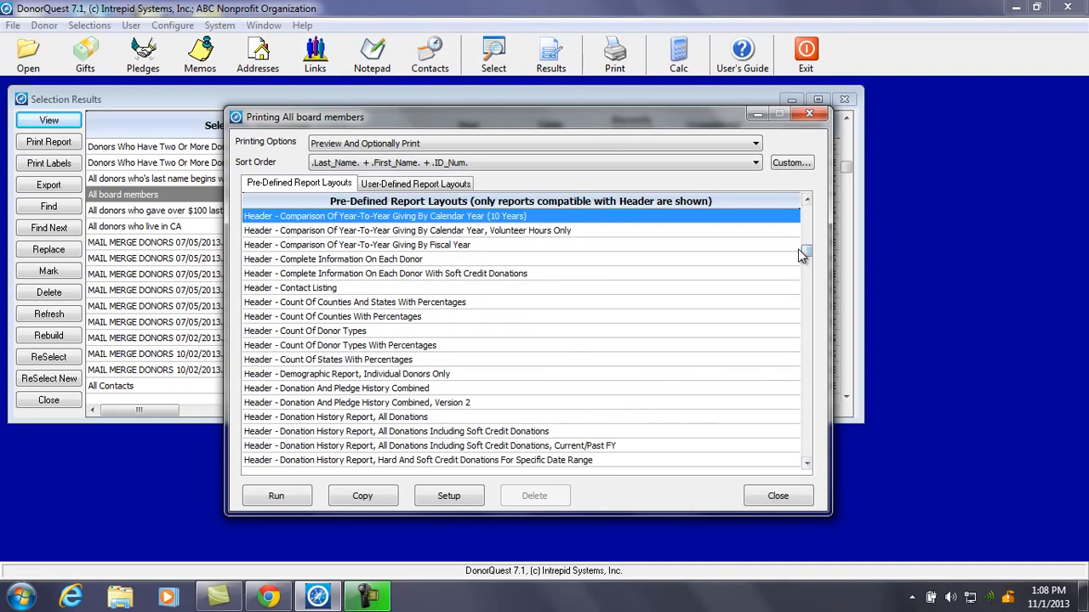
pyautogui.click(430, 258)
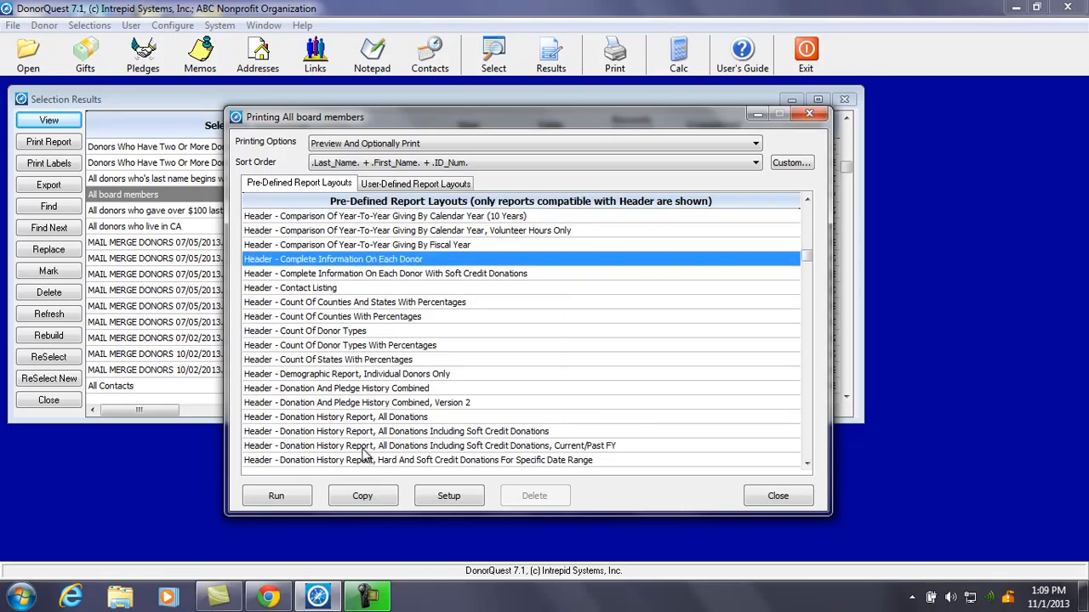
pyautogui.click(297, 499)
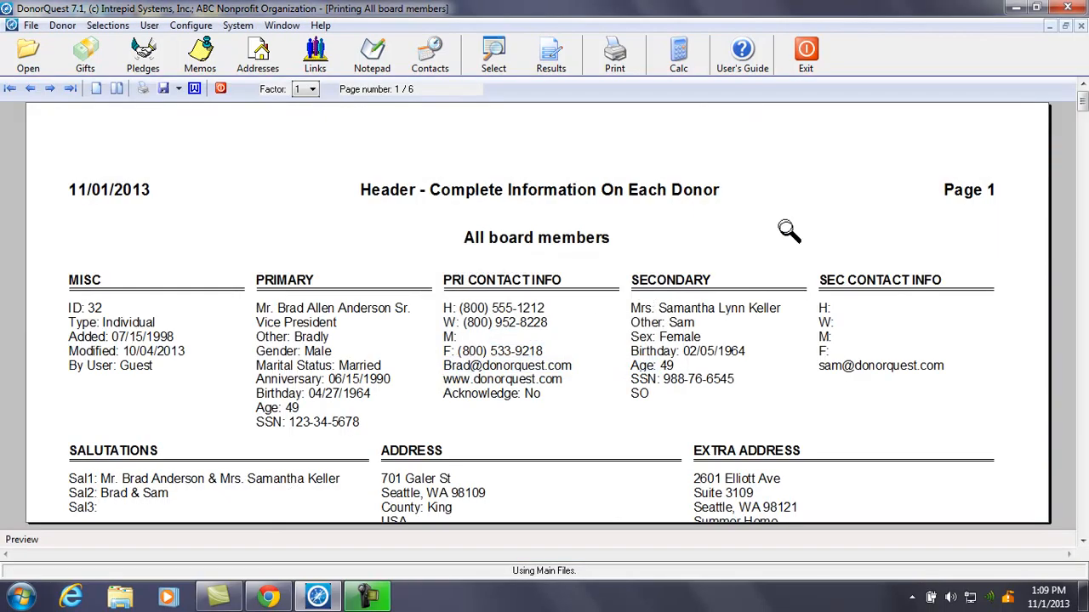
# Scroll through page 1 of the 6-page board members report, then exit the preview
pyautogui.moveTo(1083, 110); pyautogui.dragTo(1084, 232)
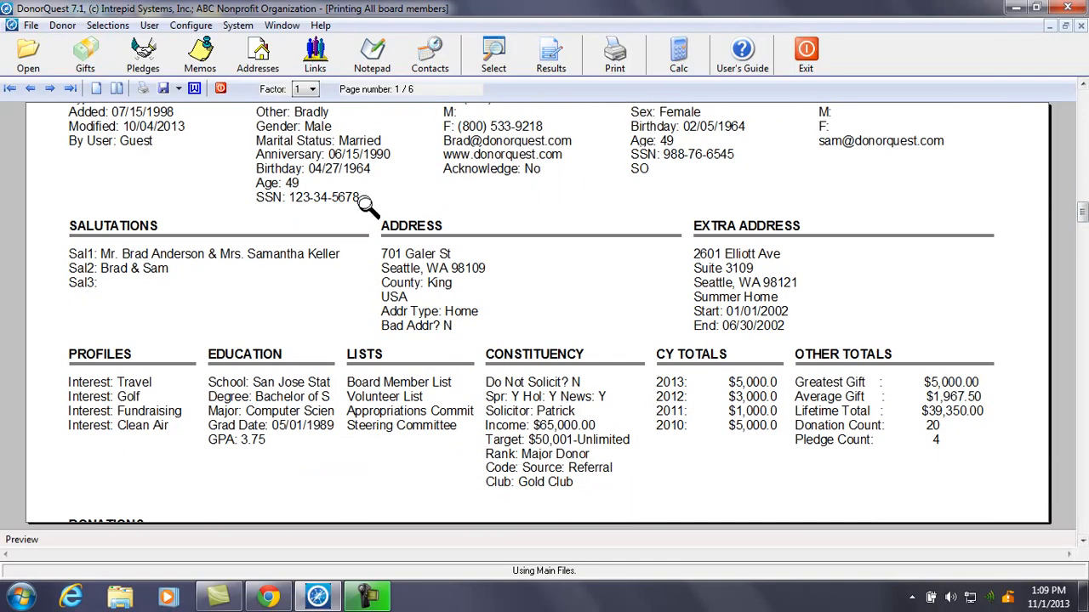
pyautogui.click(222, 90)
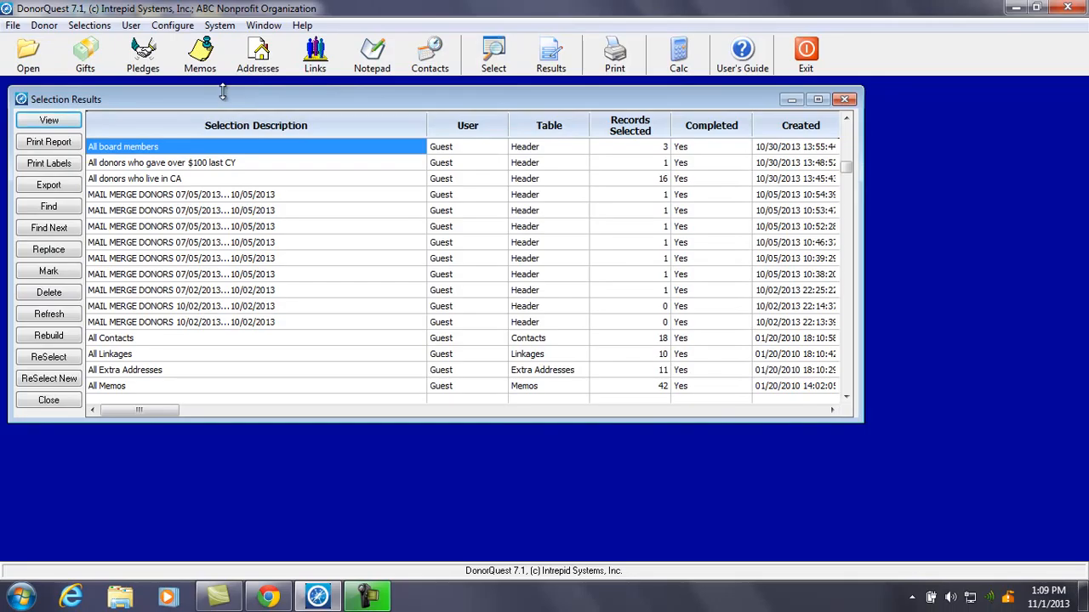
# Run the Complete Information On Each Donor report for board members using Print To Excel
pyautogui.click(49, 142)
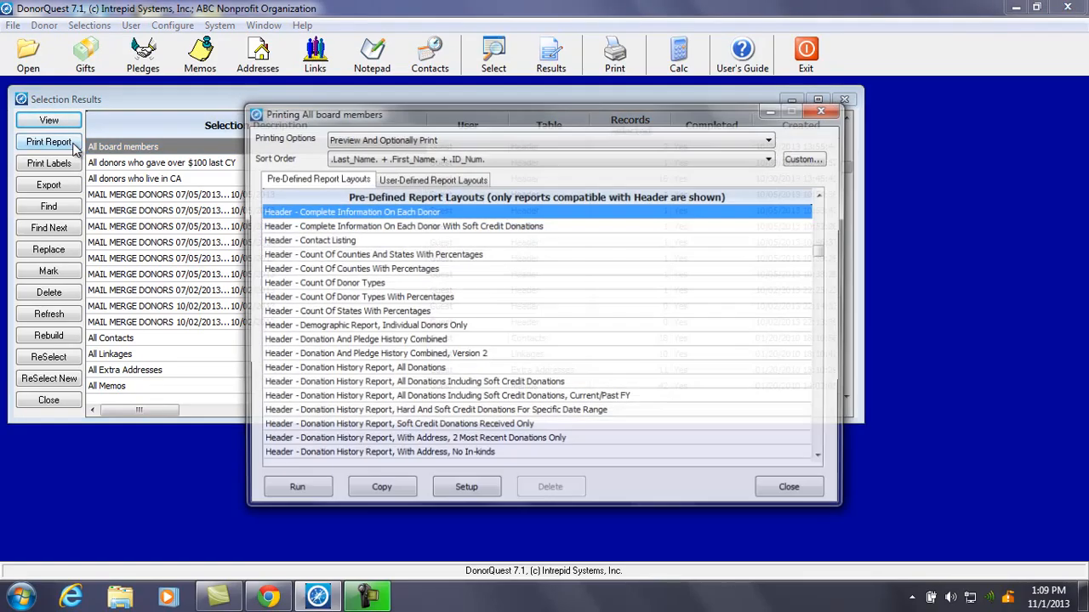
pyautogui.click(415, 143)
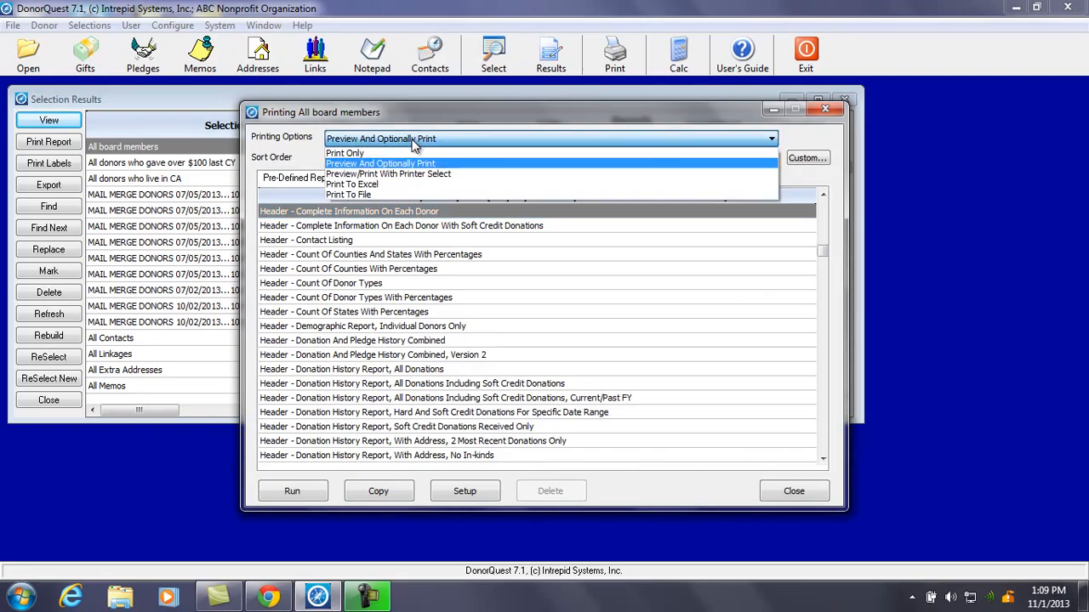
pyautogui.click(387, 184)
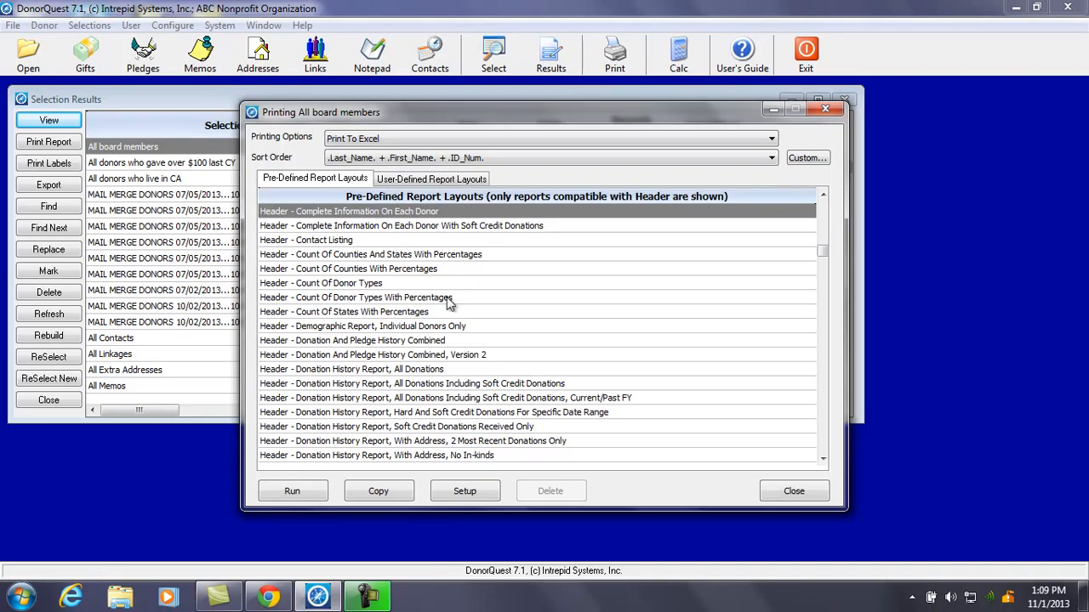
pyautogui.click(311, 489)
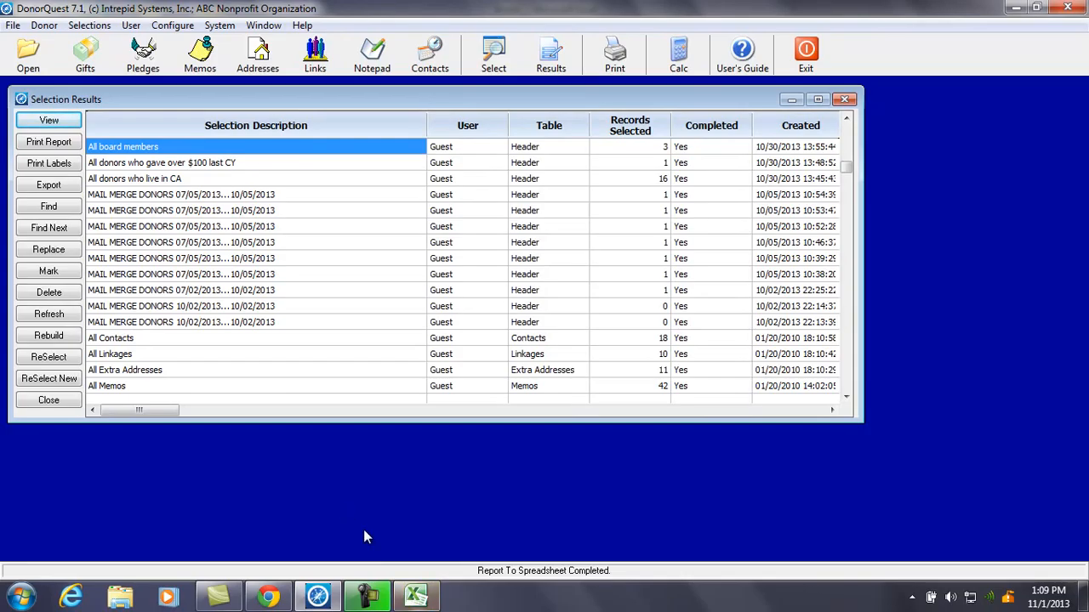
# Scan the exported board-member columns and totals in Excel, then close the workbook without saving
pyautogui.click(414, 596)
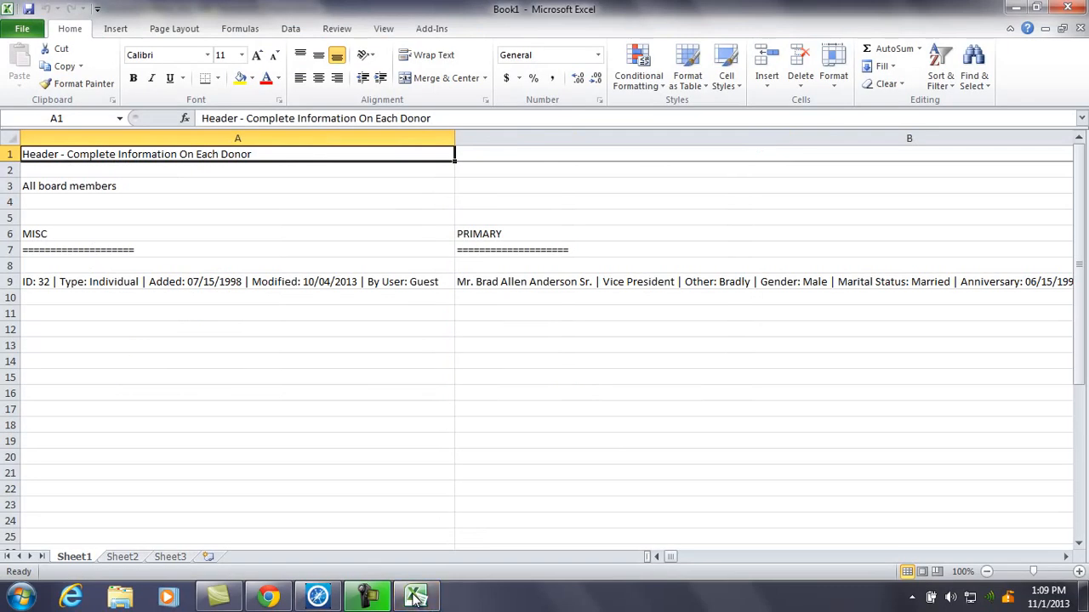
pyautogui.click(1066, 558)
pyautogui.click(1066, 557)
pyautogui.click(1065, 558)
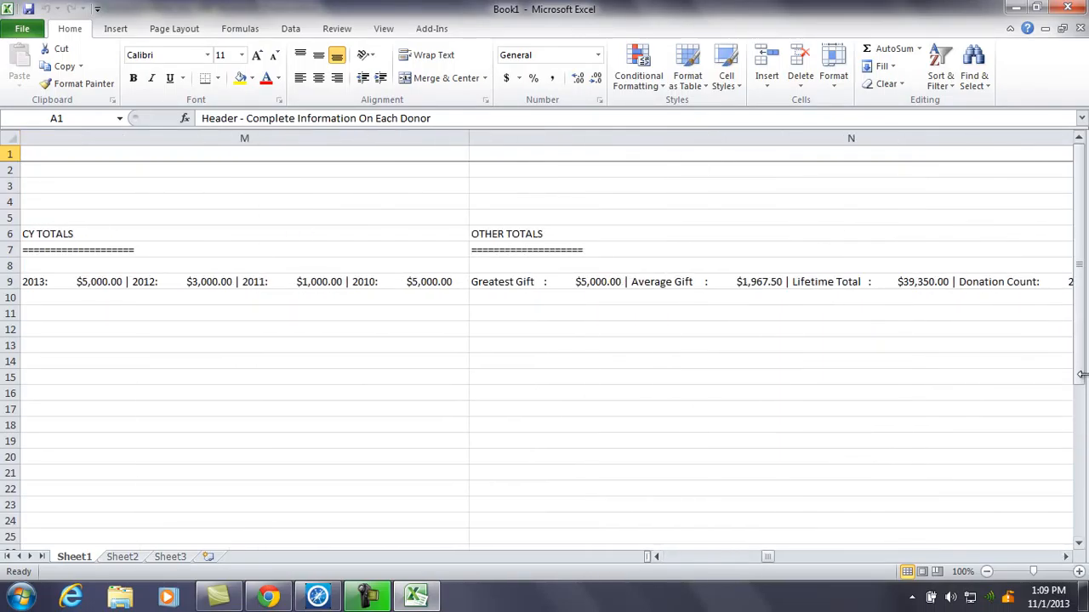
pyautogui.click(1079, 543)
pyautogui.click(1078, 543)
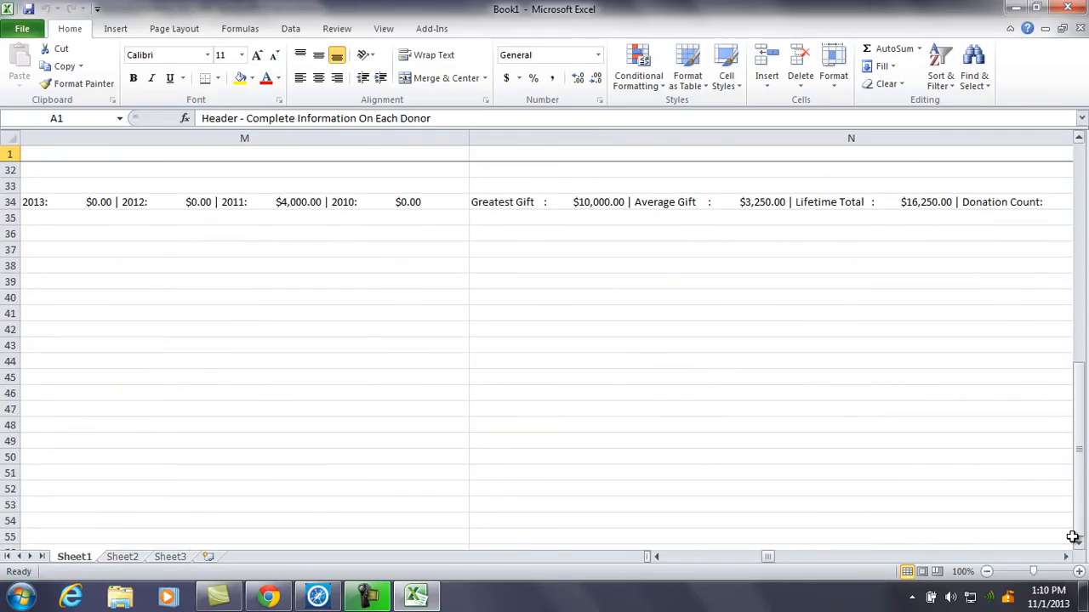
pyautogui.hscroll(-2, 1072, 537)
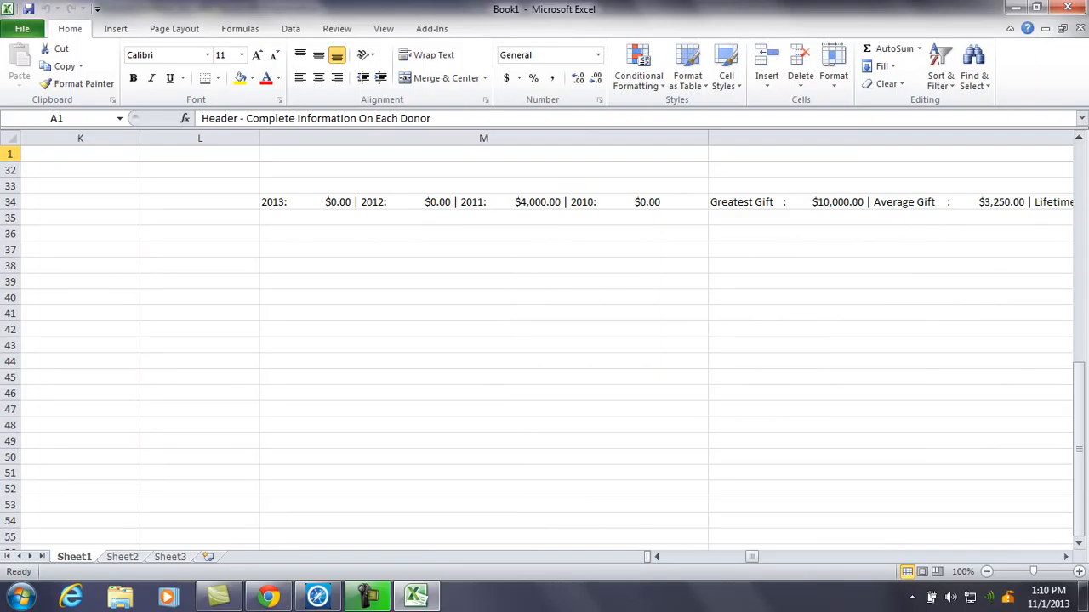
pyautogui.click(1070, 7)
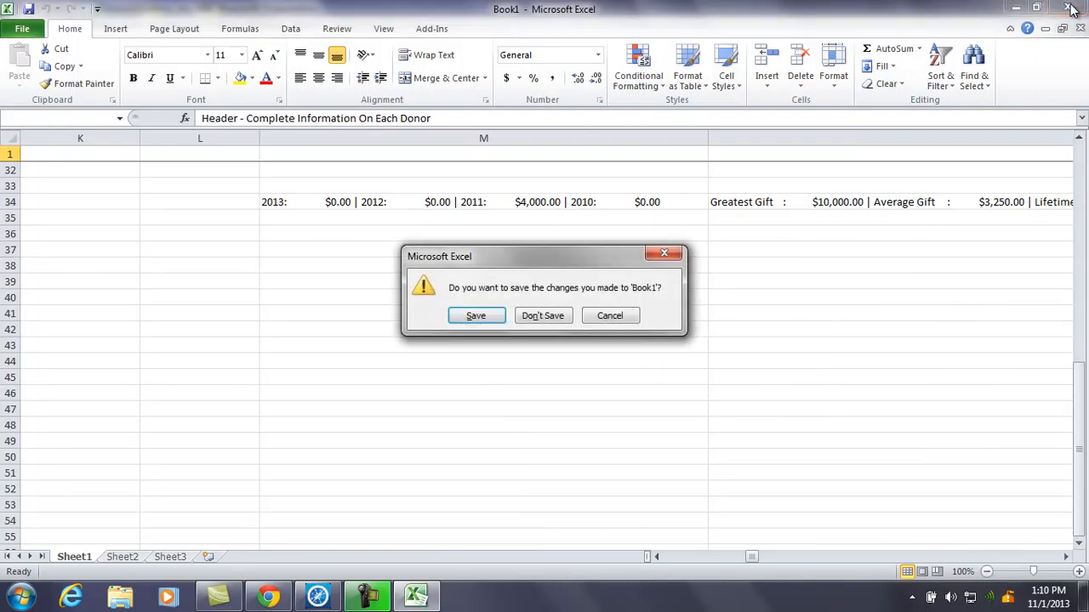
pyautogui.click(521, 317)
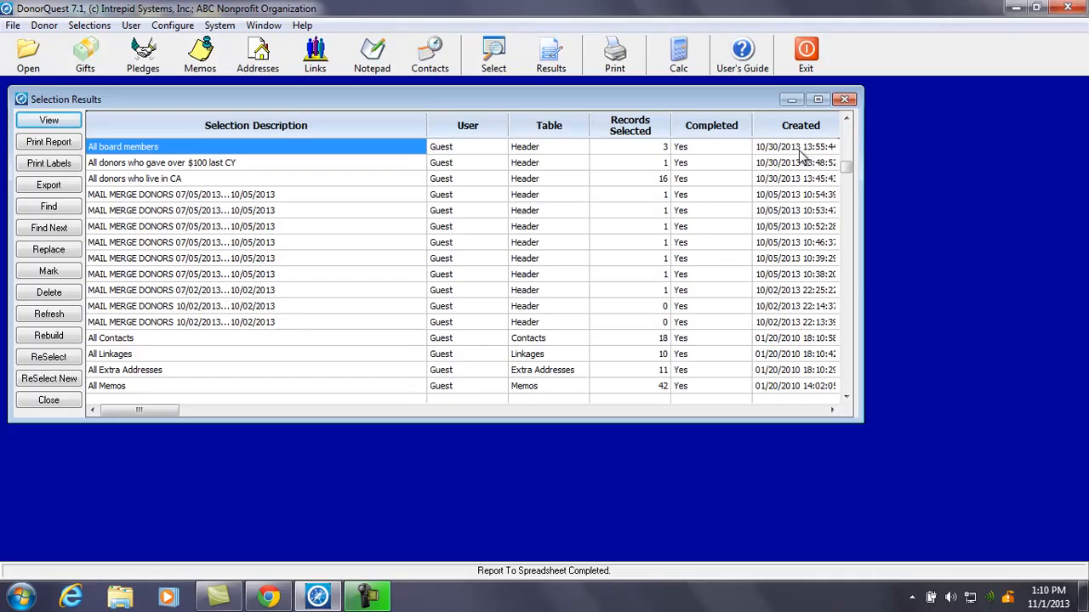
# Pick the All Donations selection and bring up report printing for it
pyautogui.click(849, 404)
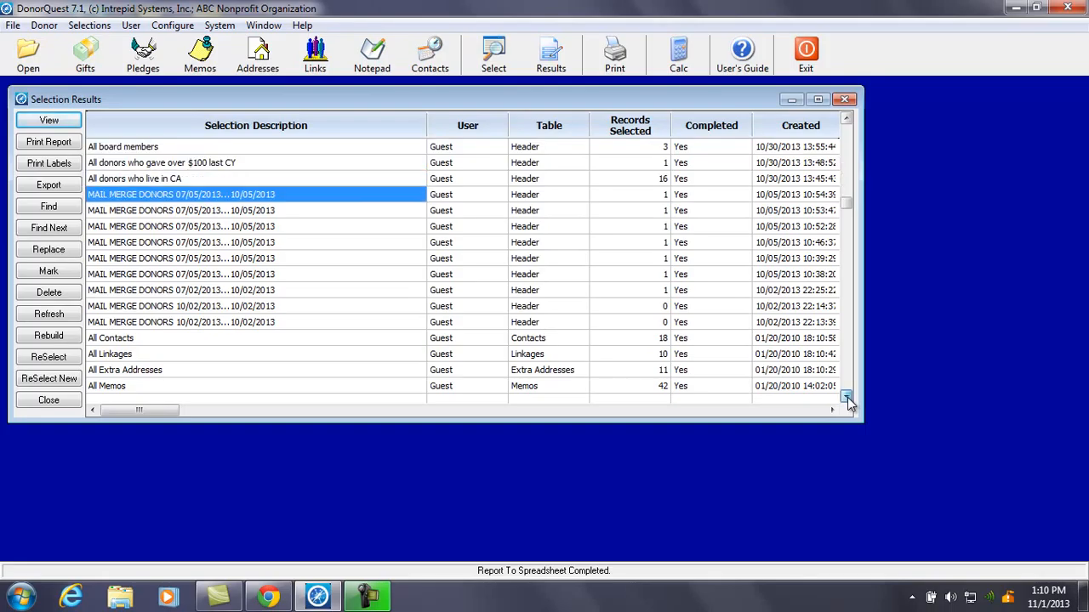
pyautogui.click(849, 404)
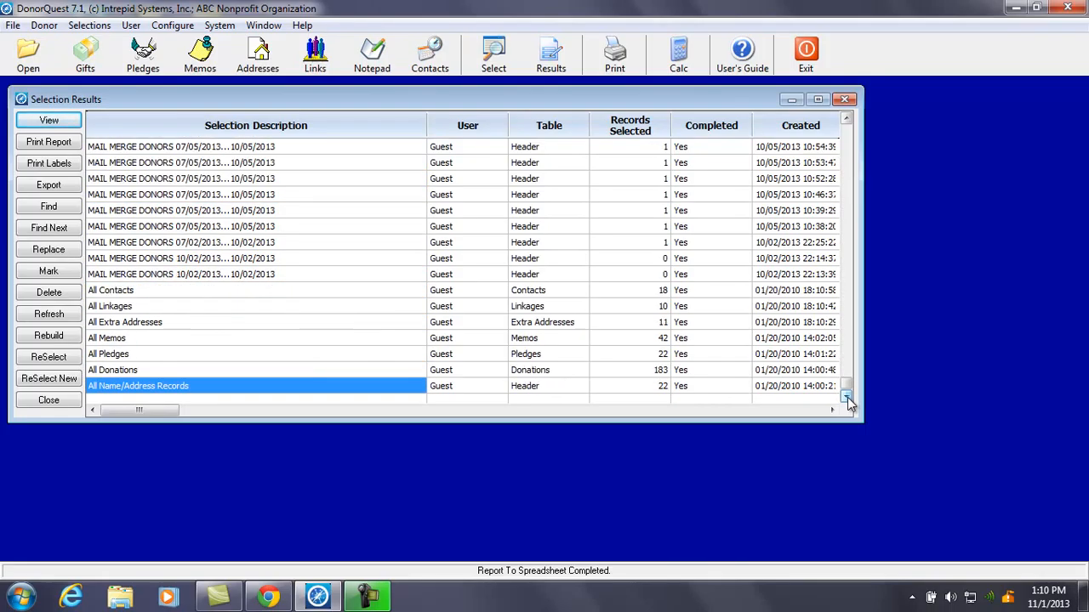
pyautogui.click(165, 371)
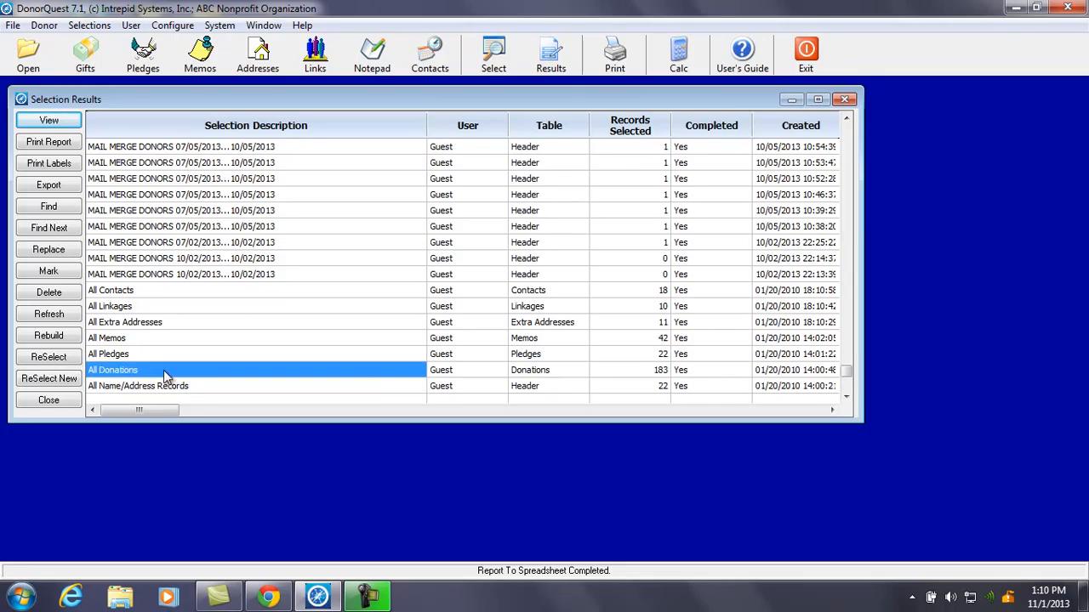
pyautogui.click(48, 143)
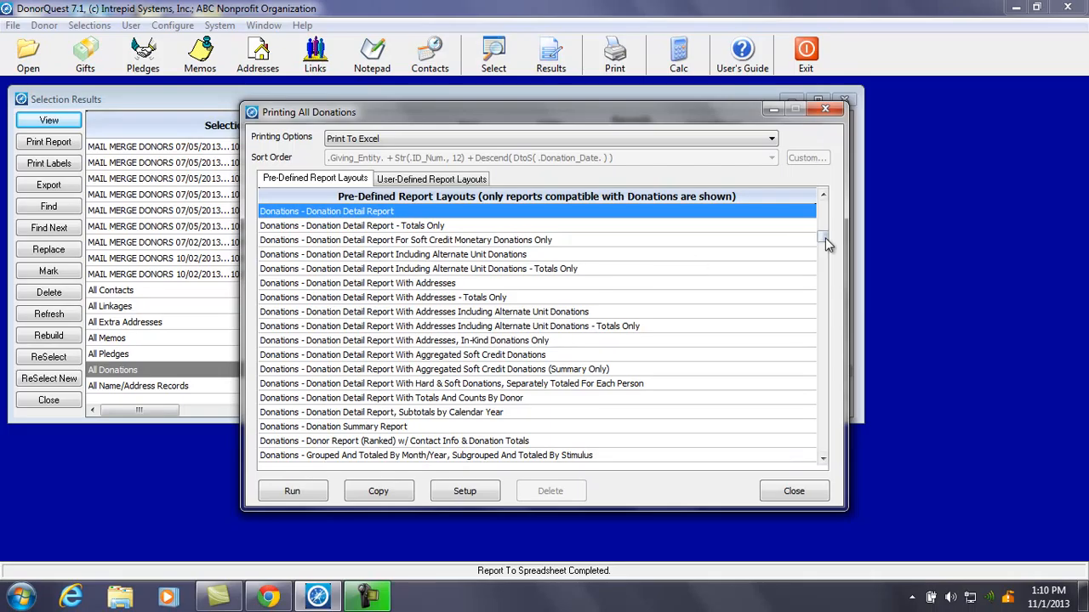
# Run 'Donations - Donation Detail Report' with output set to 'Preview And Optionally Print'
pyautogui.moveTo(826, 238); pyautogui.dragTo(826, 209)
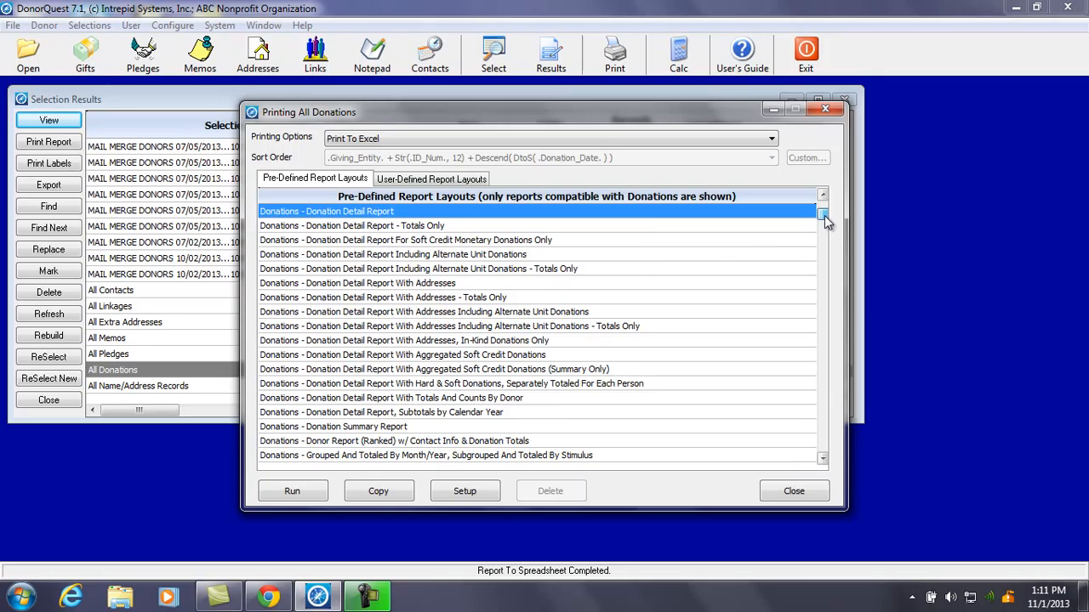
pyautogui.click(823, 461)
pyautogui.click(822, 461)
pyautogui.click(823, 460)
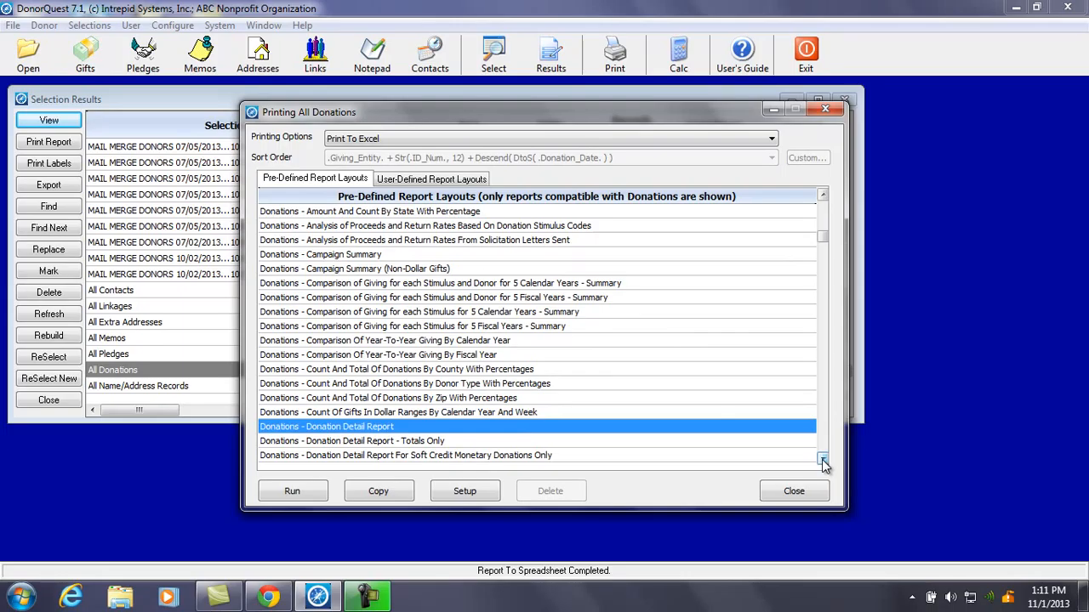
pyautogui.click(480, 145)
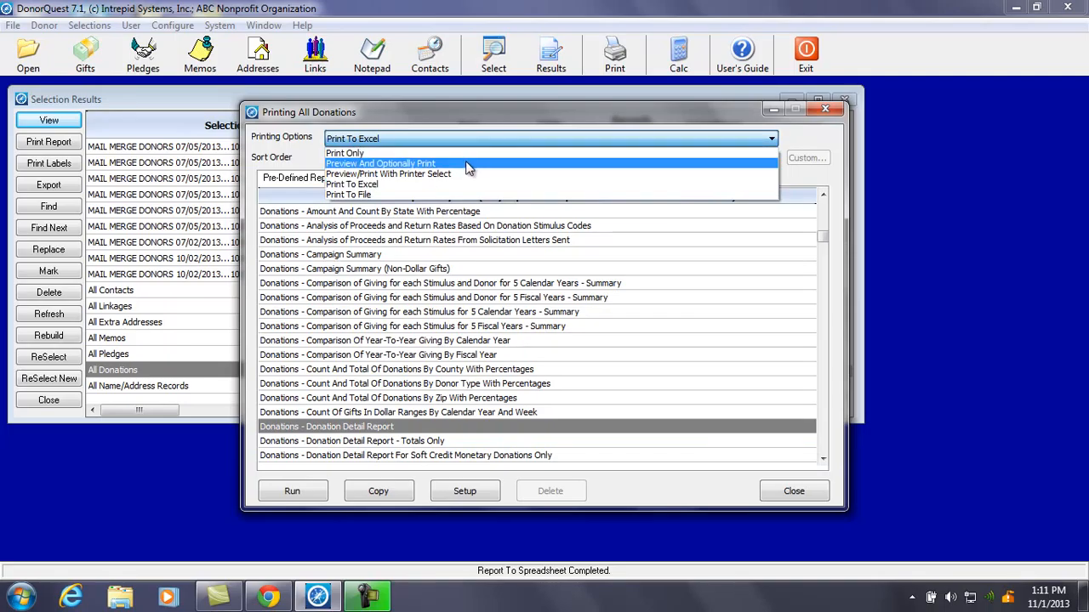
pyautogui.click(468, 164)
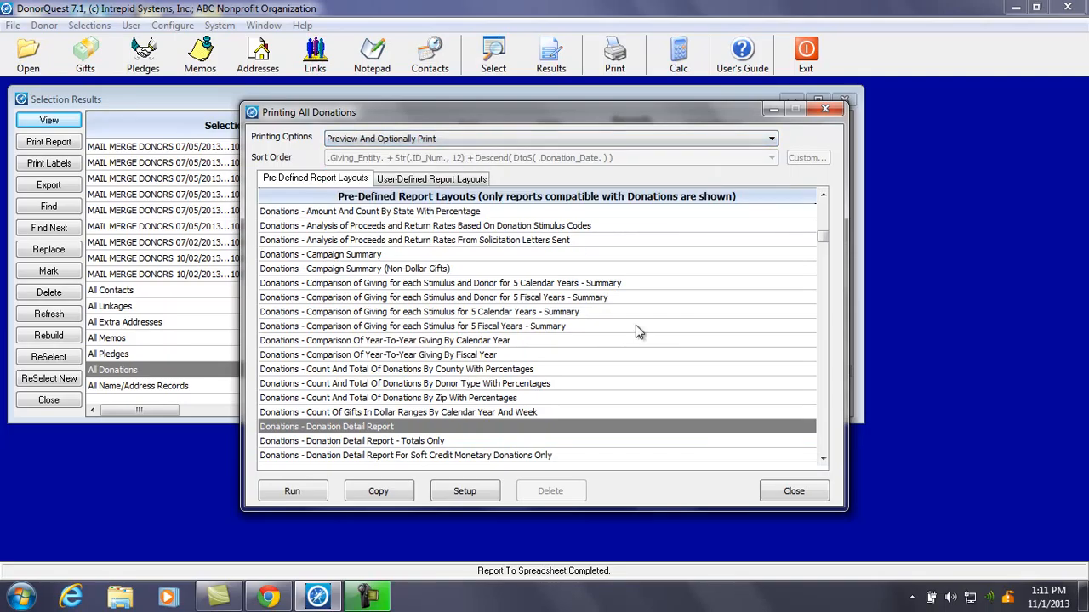
pyautogui.click(321, 497)
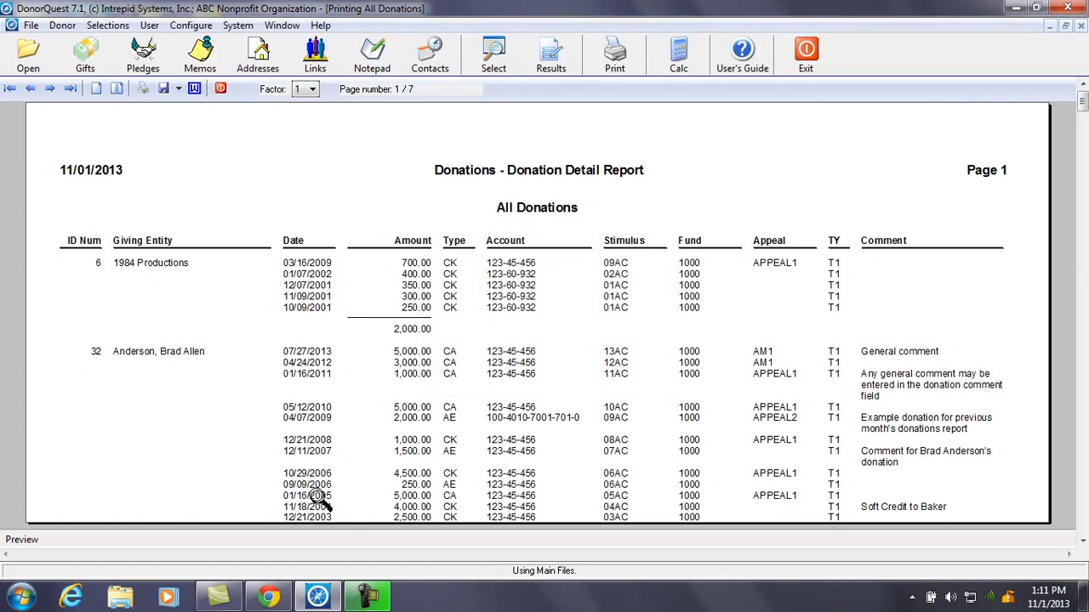
# Scroll through the Donation Detail Report preview, then exit back to the All Donations results
pyautogui.scroll(-1, 944, 108)
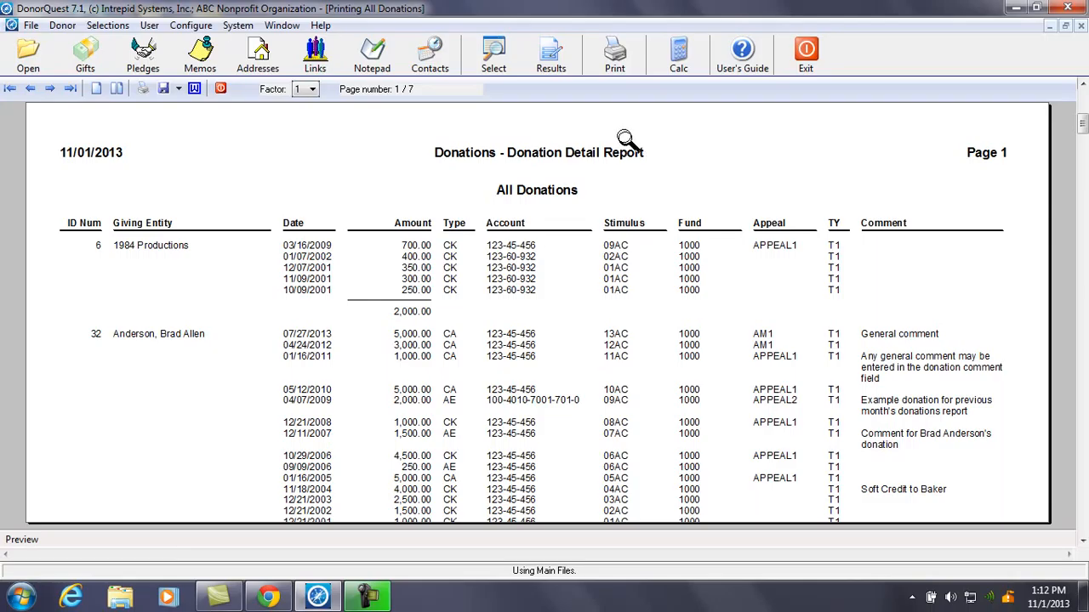
pyautogui.click(221, 90)
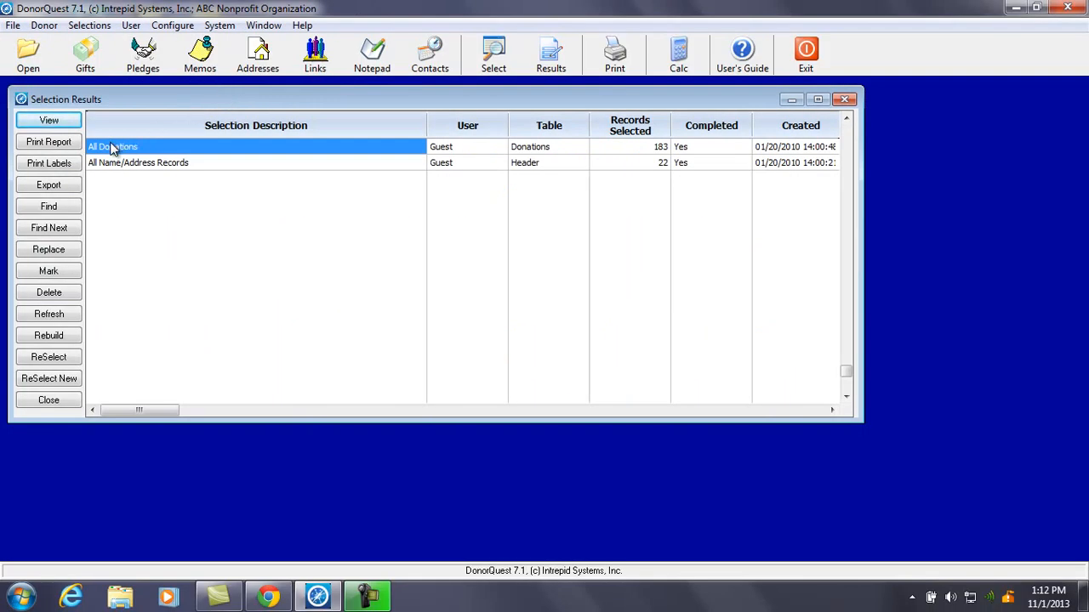
pyautogui.moveTo(848, 374); pyautogui.dragTo(835, 129)
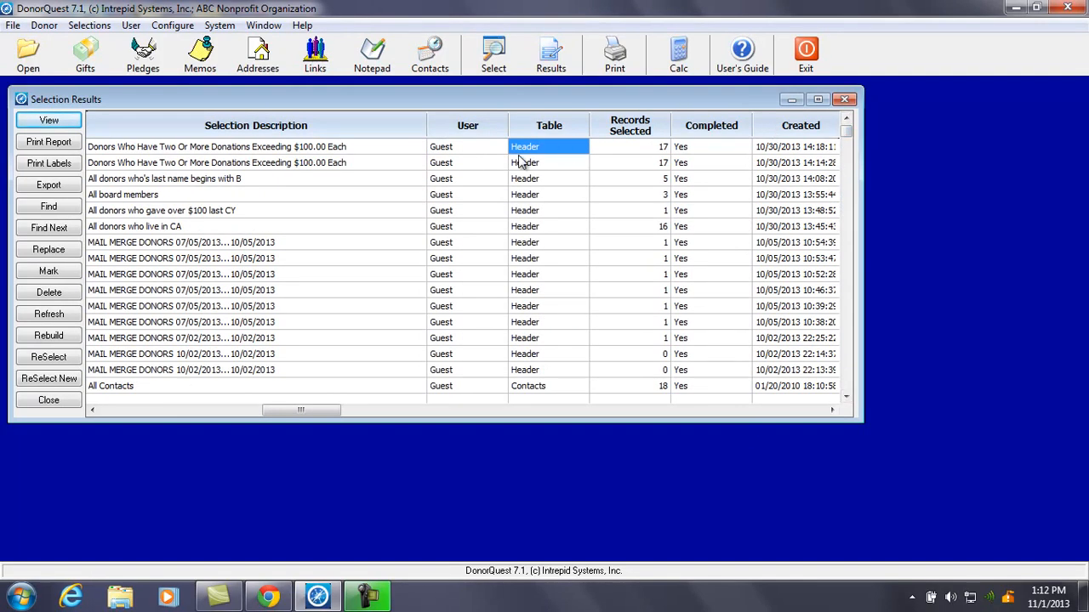